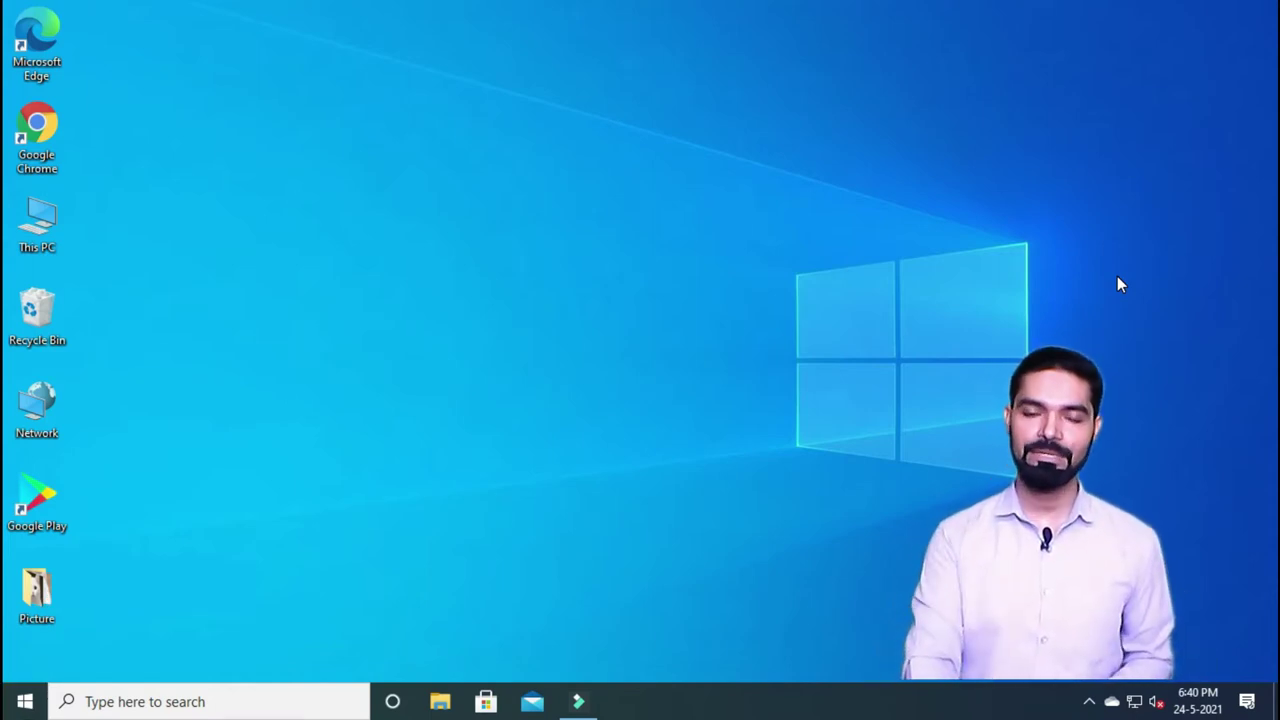
pyautogui.press('super')
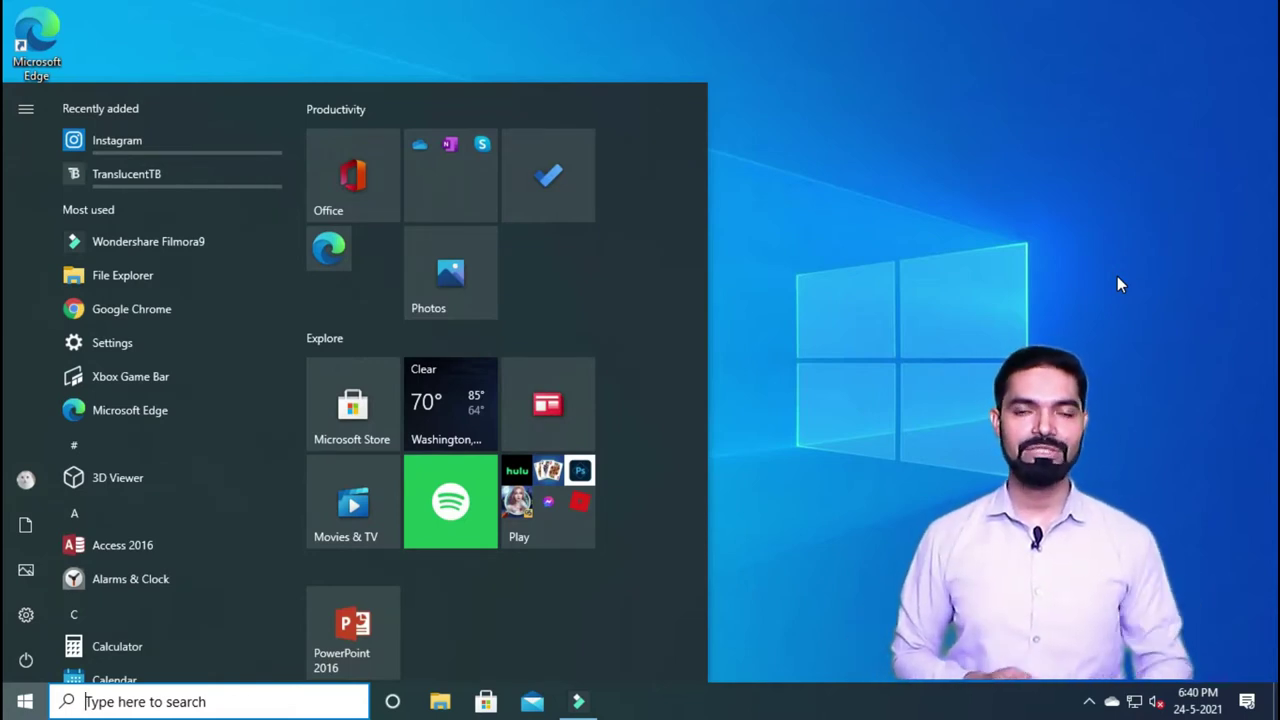
pyautogui.press('Escape')
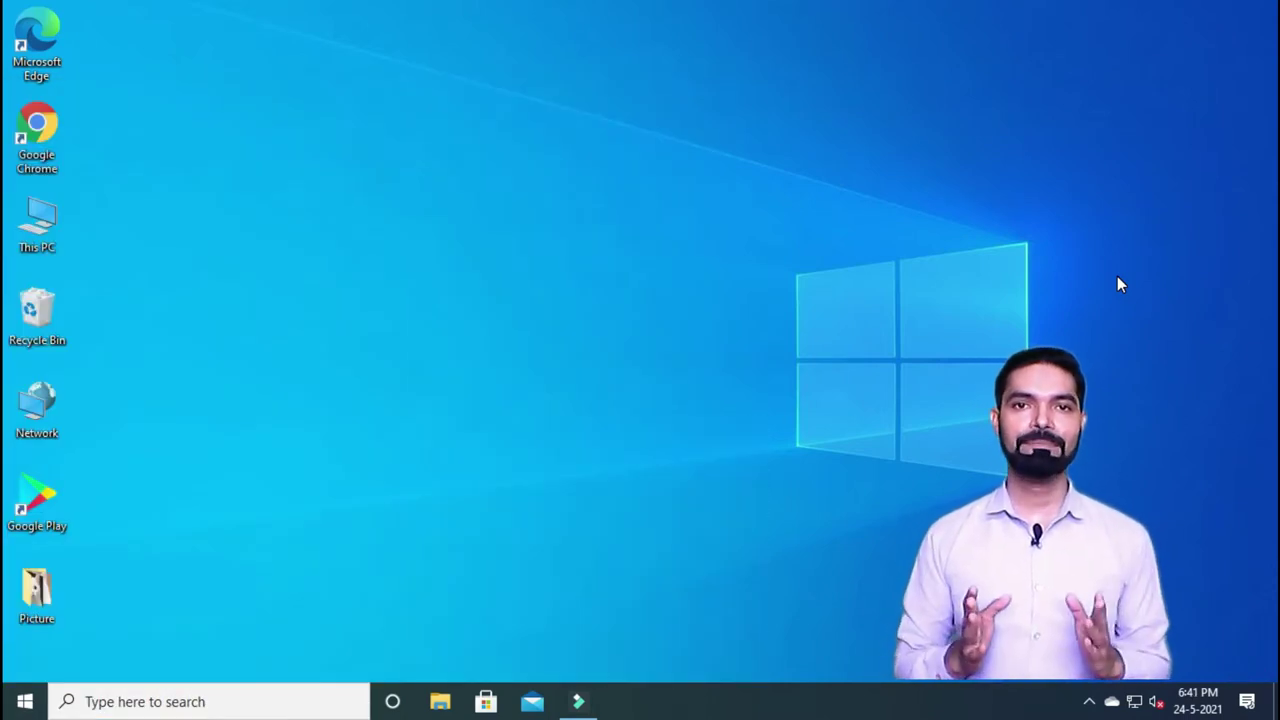
pyautogui.press('super+e')
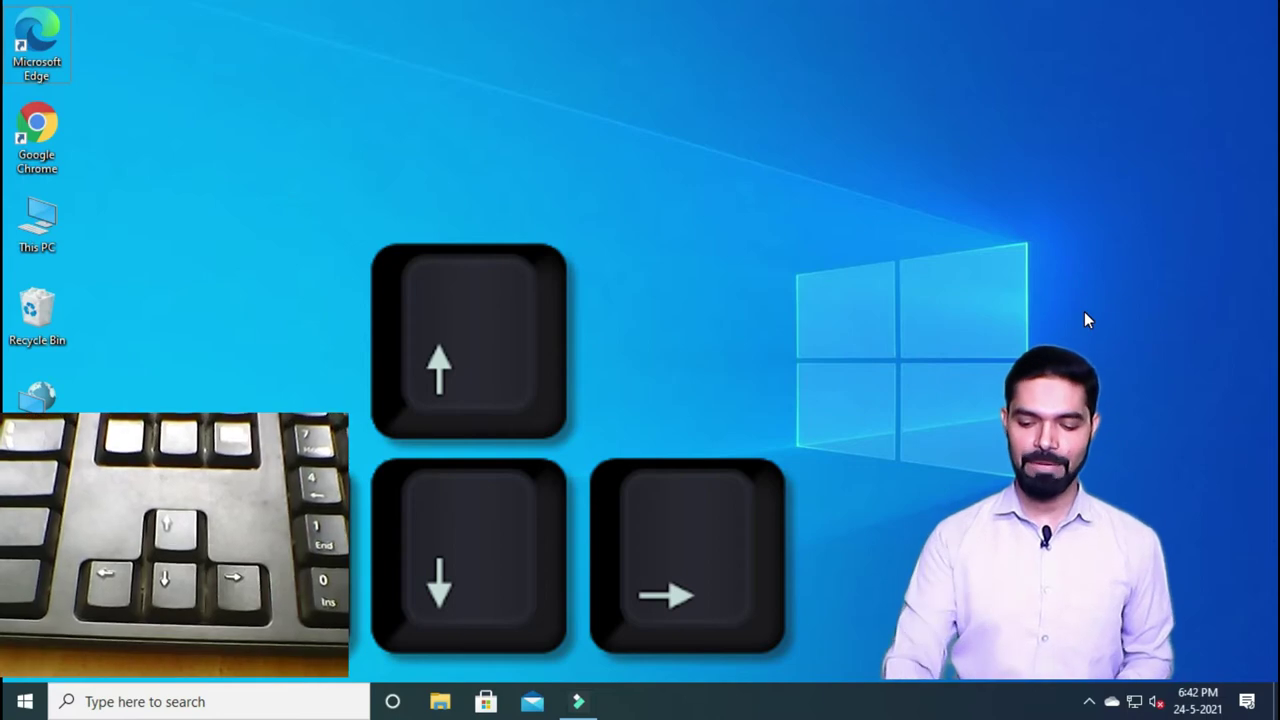
# - Select the This PC icon on the desktop and open it
pyautogui.press('Down')
pyautogui.press('Down')
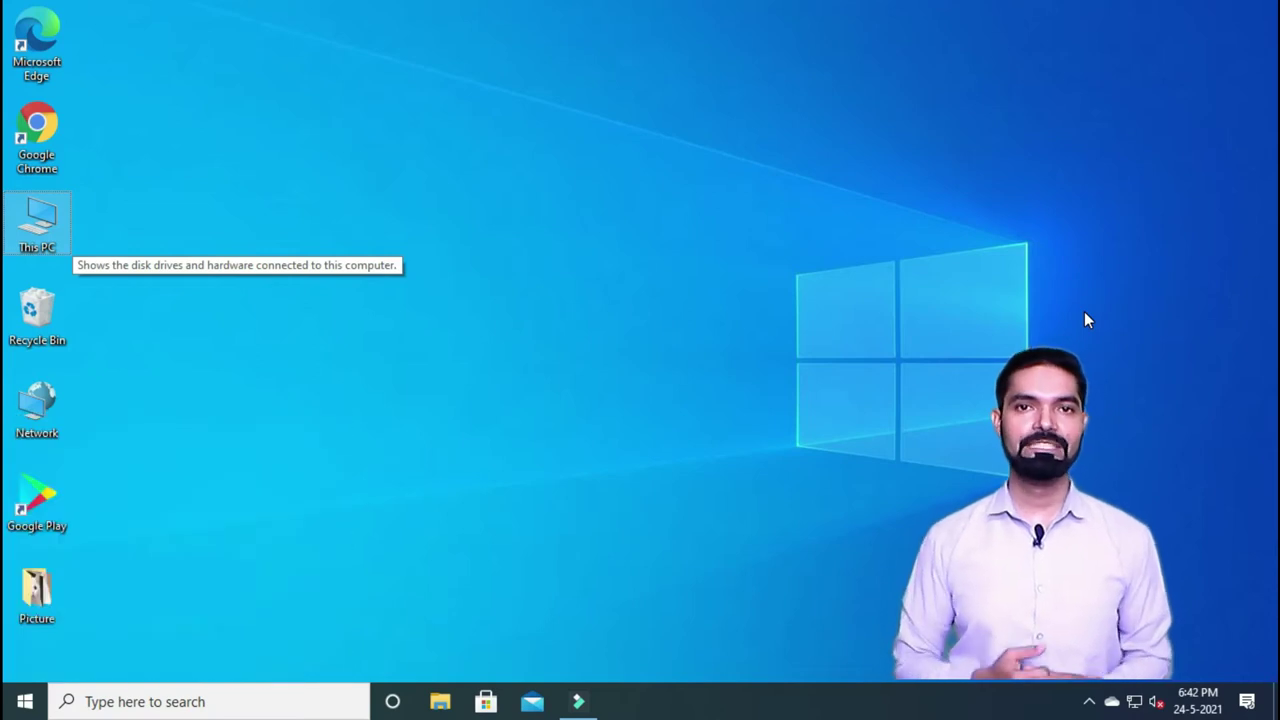
pyautogui.press('Return')
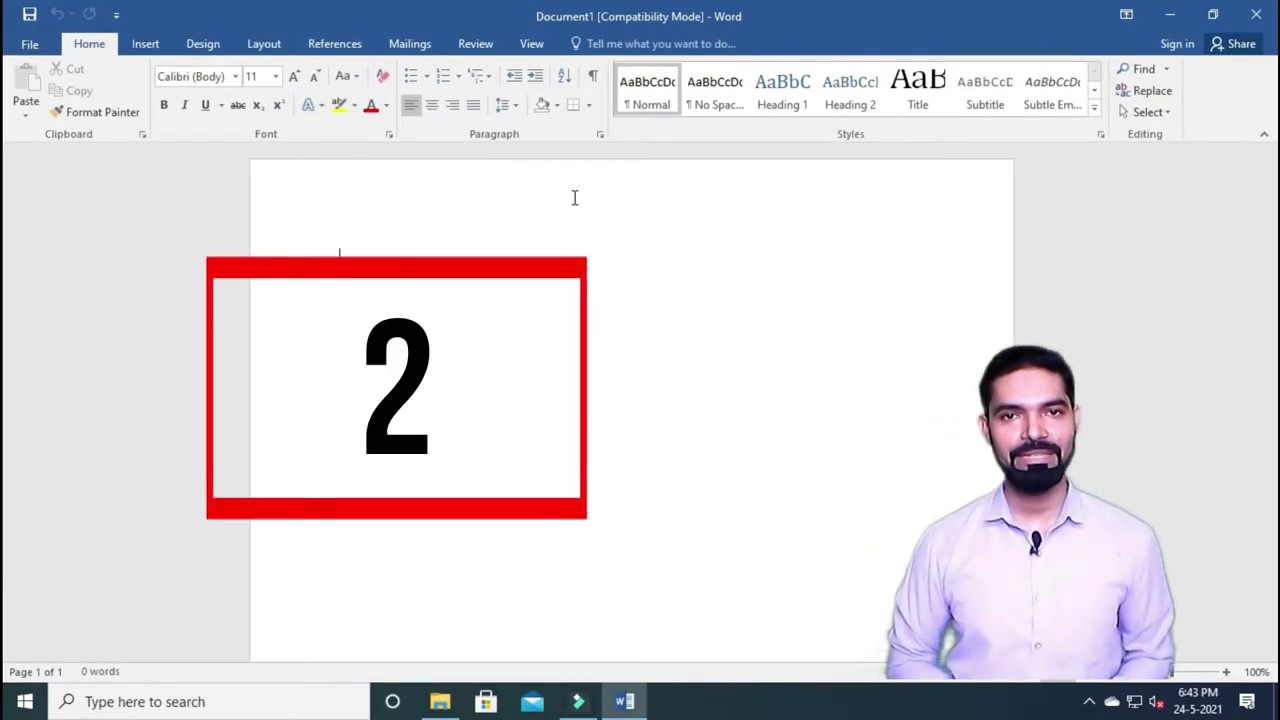
# - Generate sample paragraphs in the blank Word document with =rand()
pyautogui.write('=rand()')
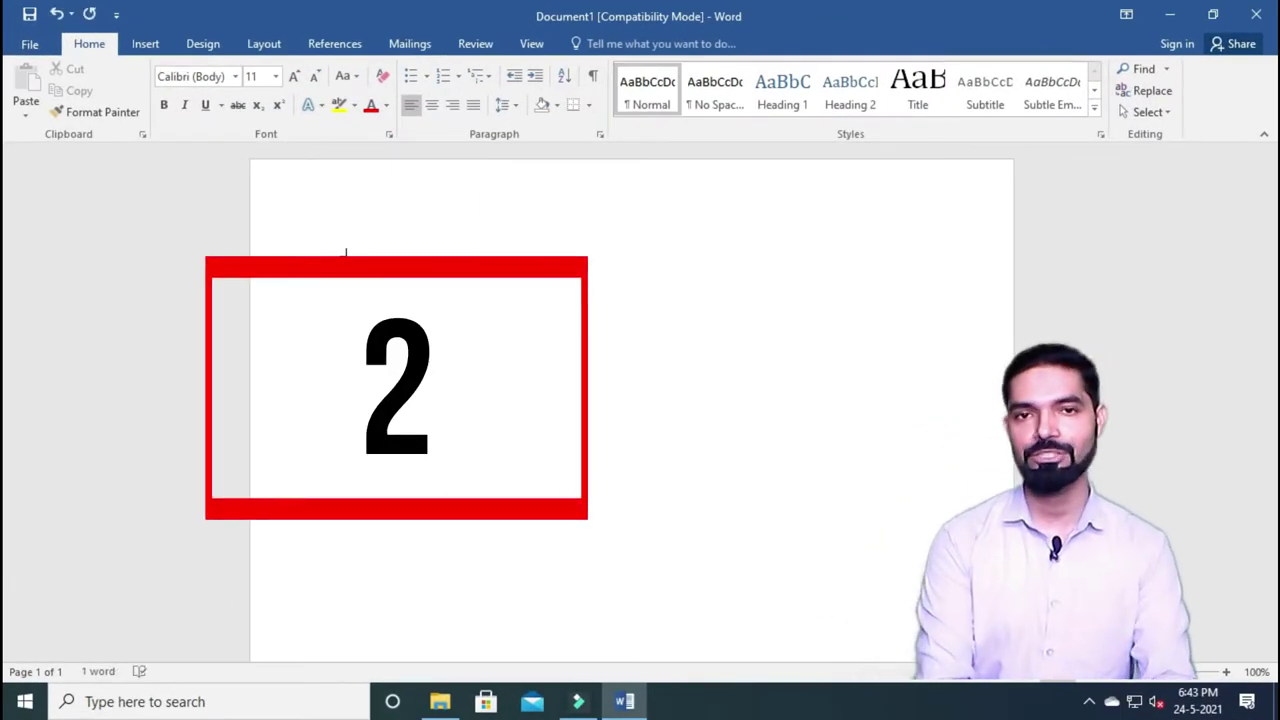
pyautogui.write('r')
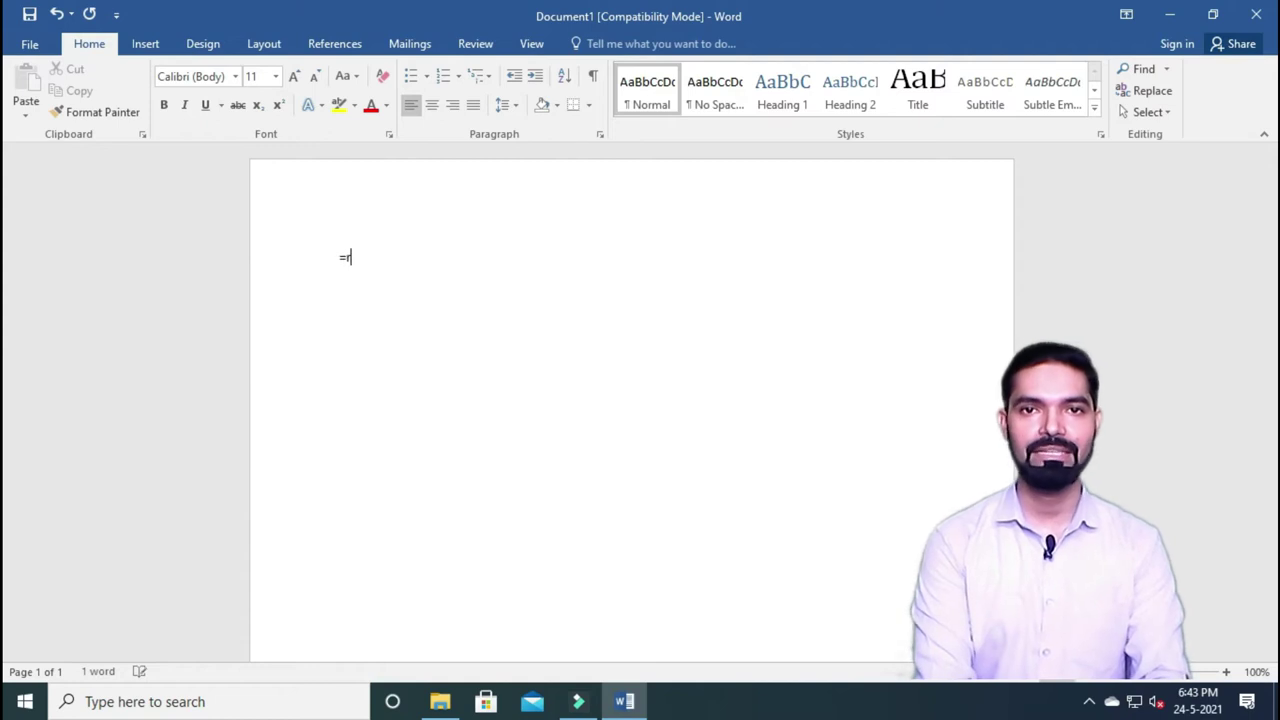
pyautogui.write('and()')
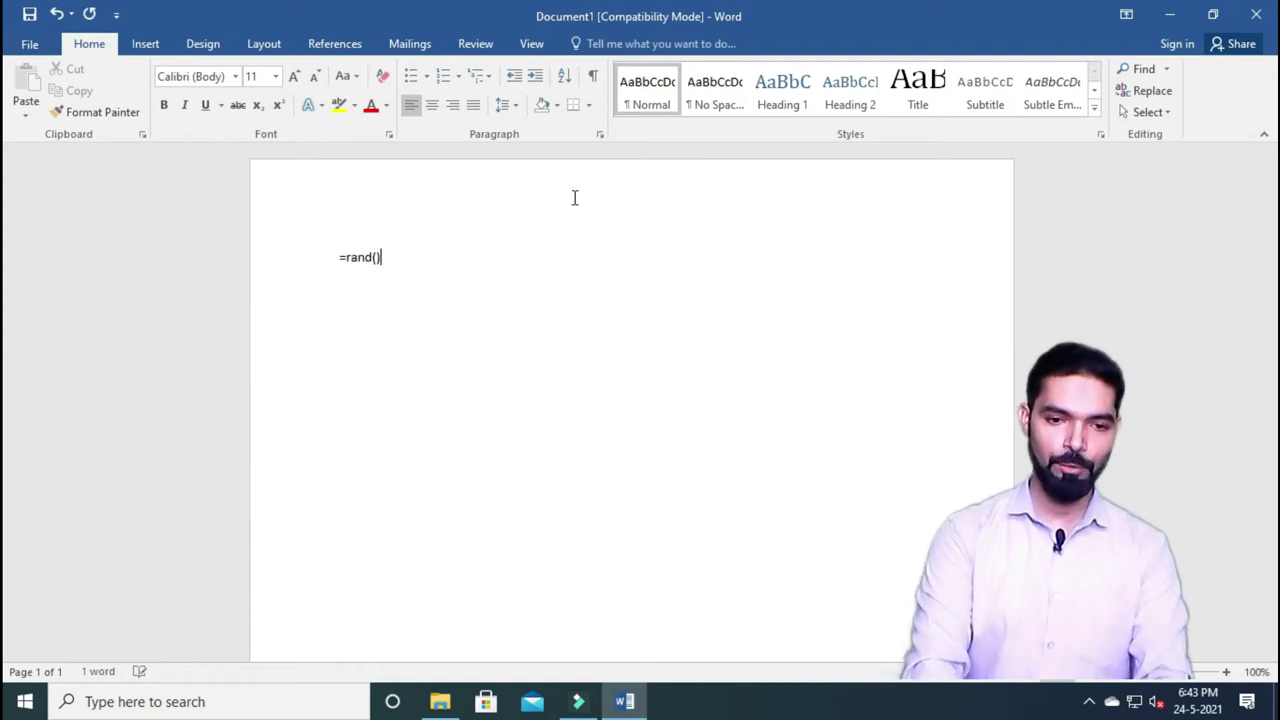
pyautogui.press('Return')
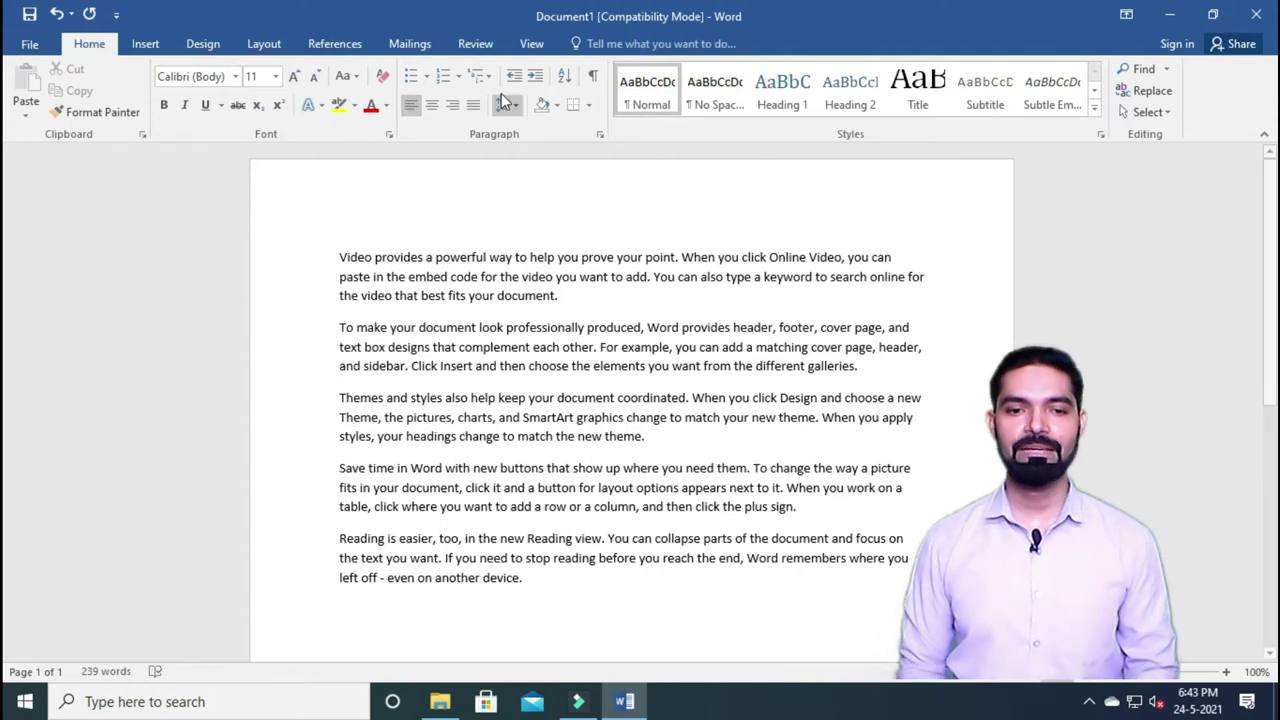
# - Add a leading space to the first paragraph and indent the first lines of the second and third paragraphs by one tab
pyautogui.click(340, 260)
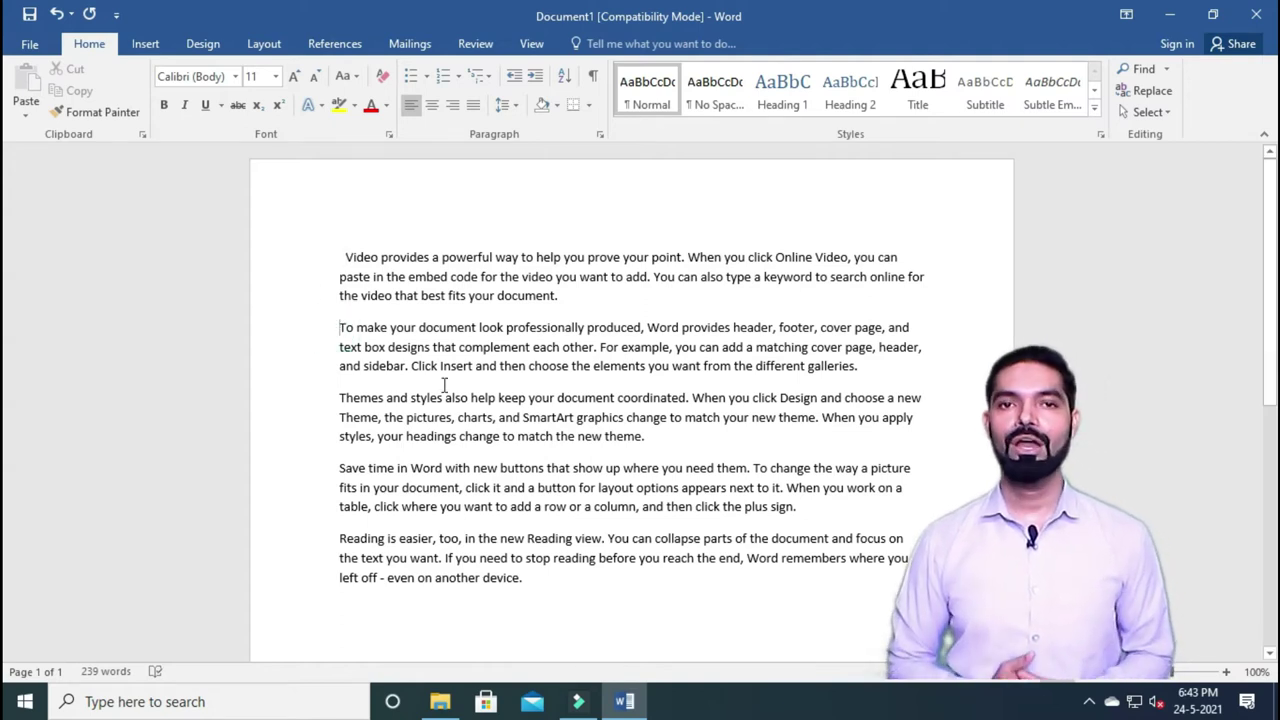
pyautogui.press('Tab')
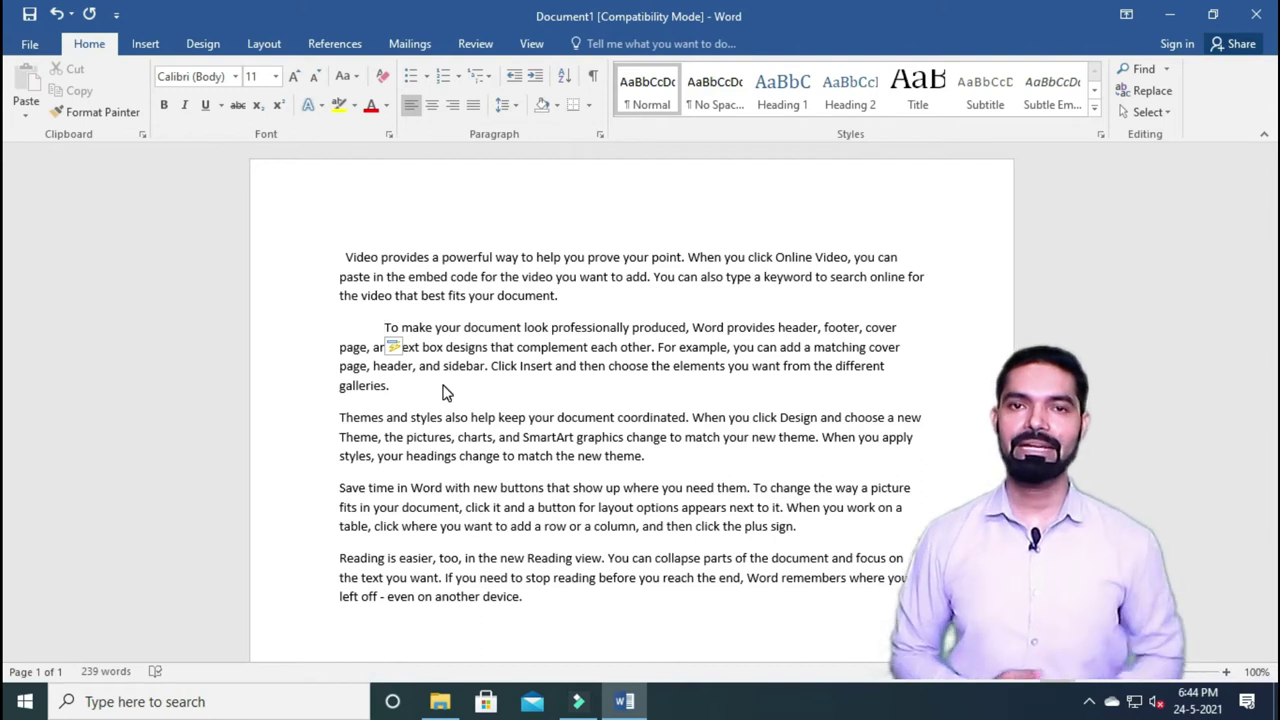
pyautogui.click(340, 418)
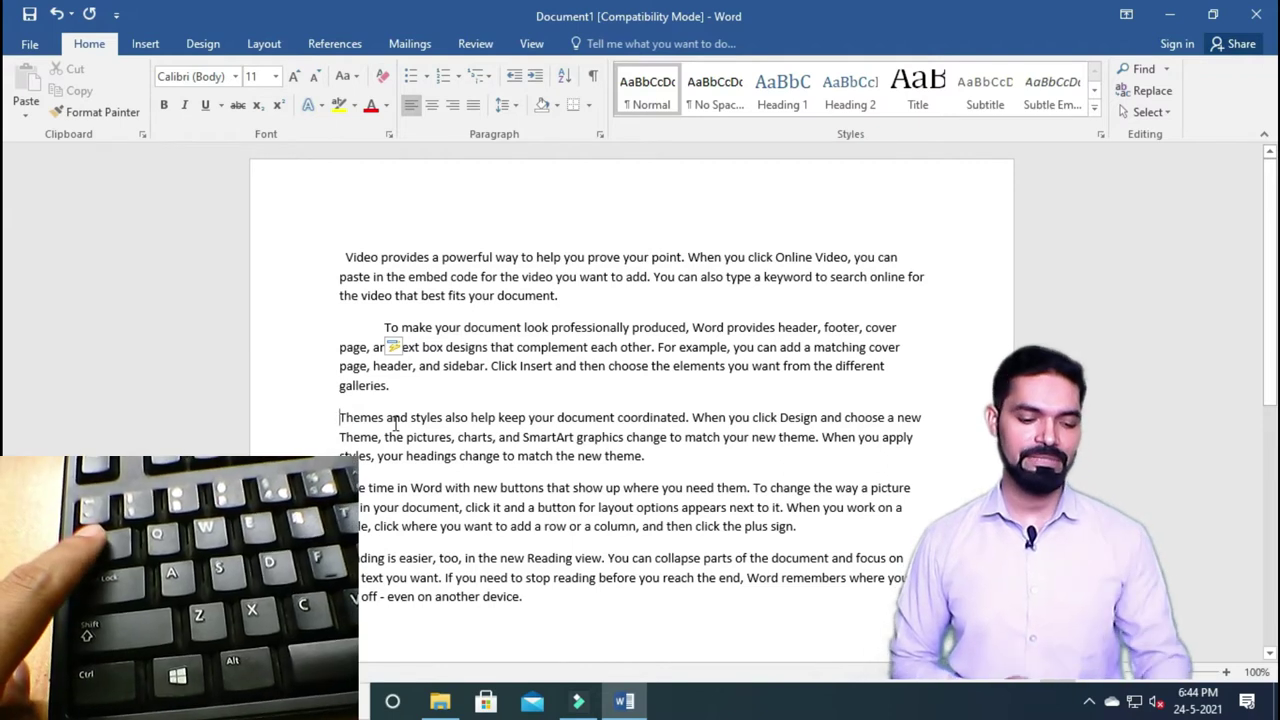
pyautogui.press('Tab')
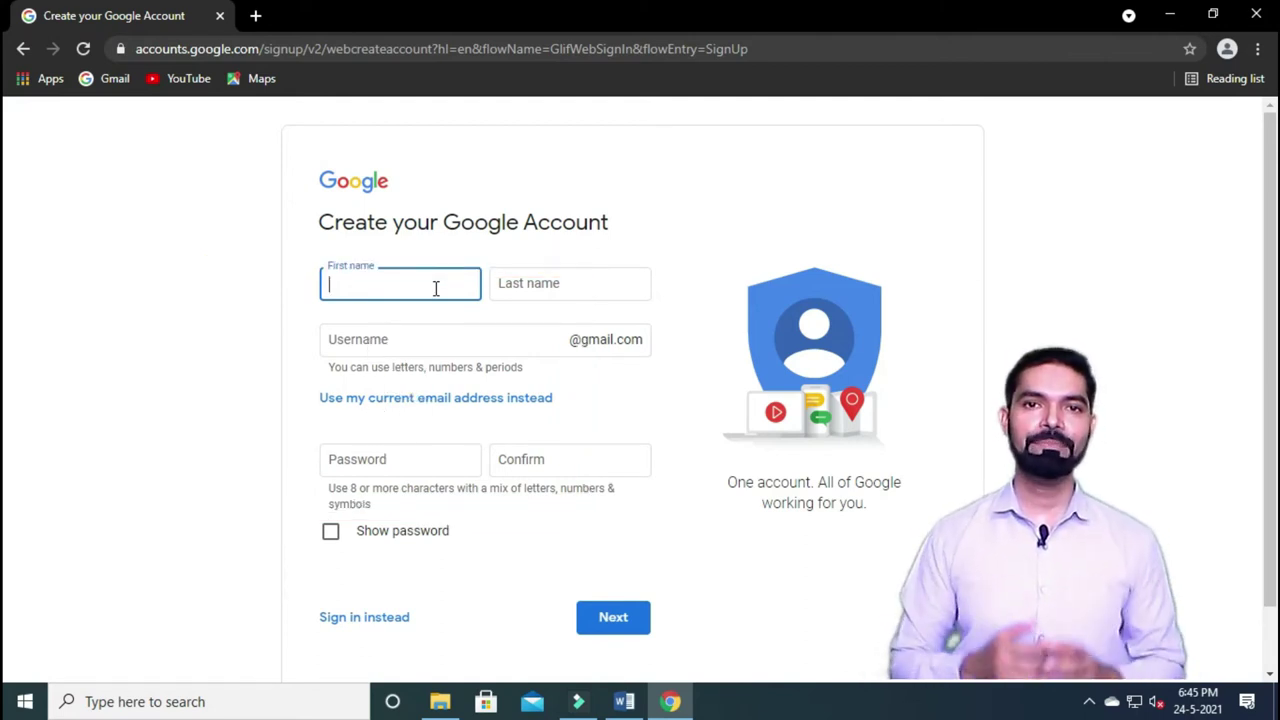
# - Enter the first name in Chrome's Google account form, then move the focus forward to Username and back to First name
pyautogui.write('Ta')
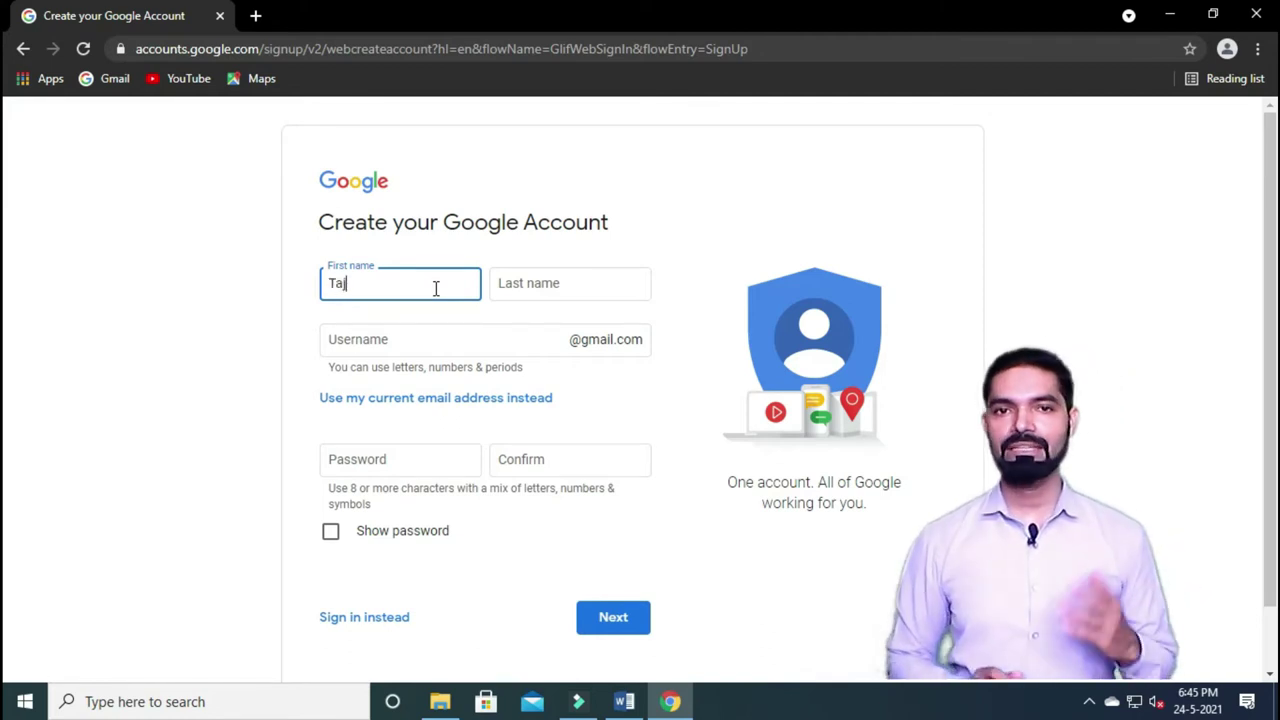
pyautogui.write('j')
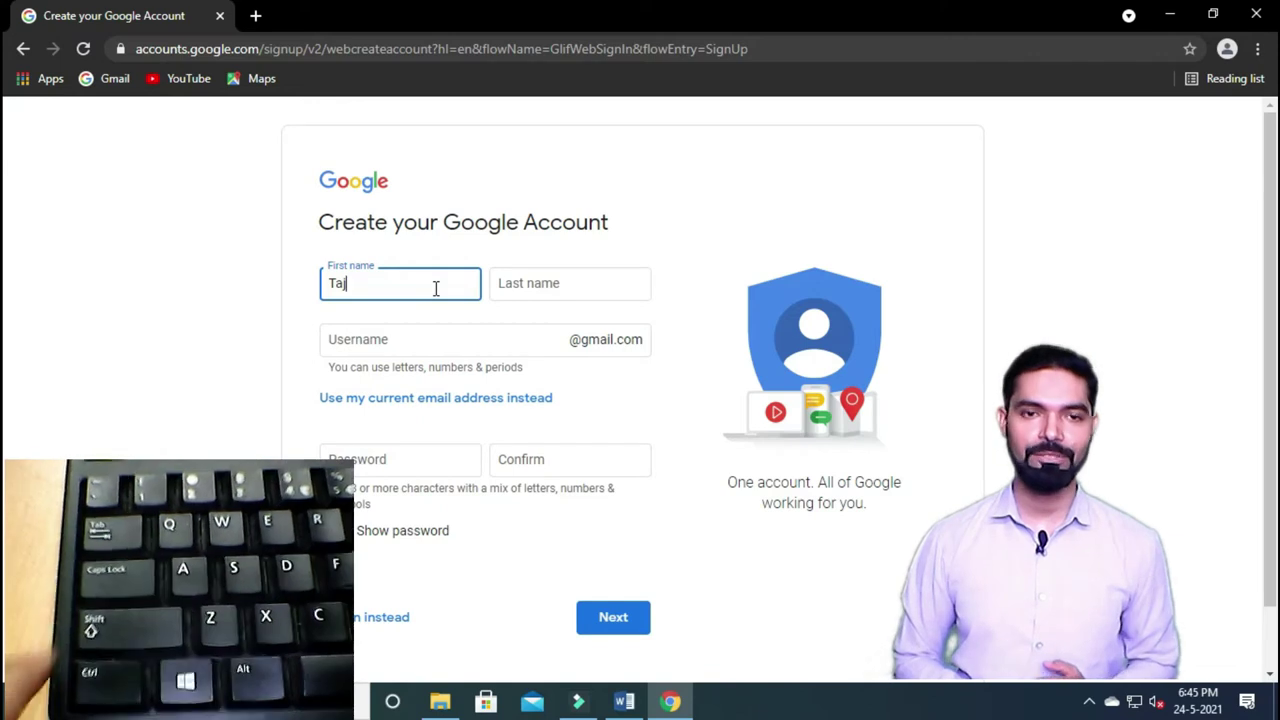
pyautogui.press('Tab')
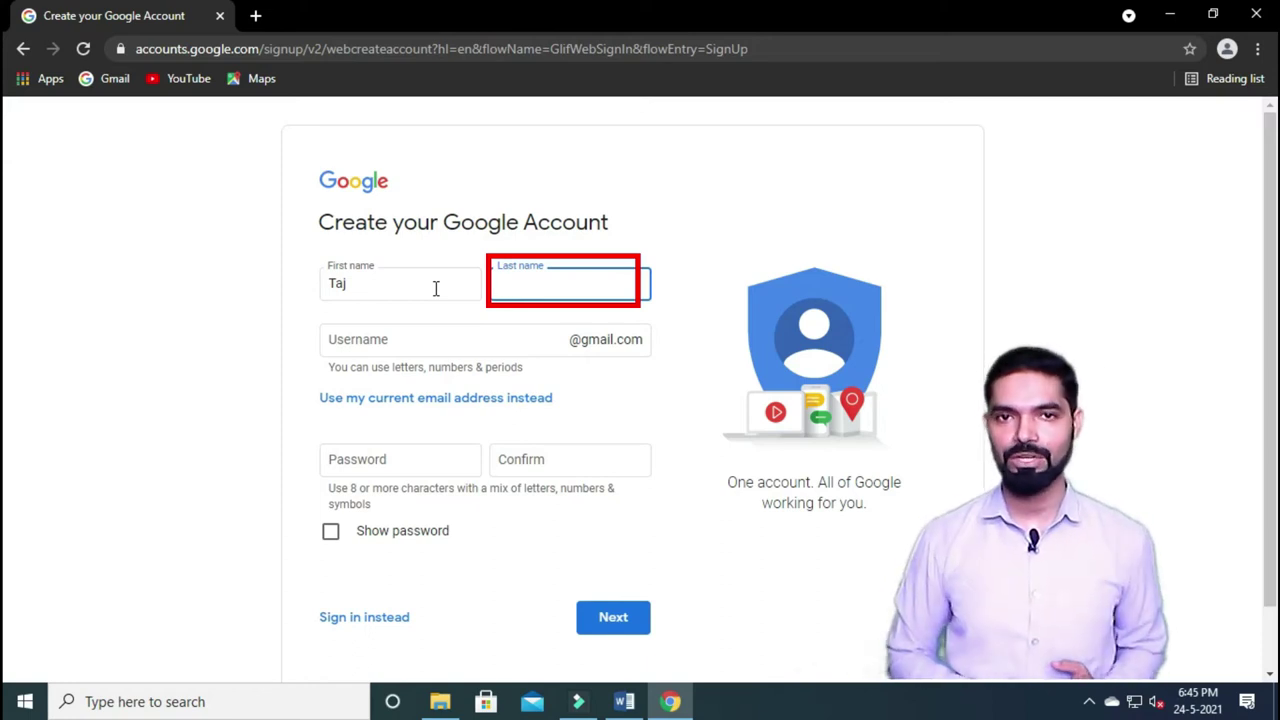
pyautogui.press('Tab')
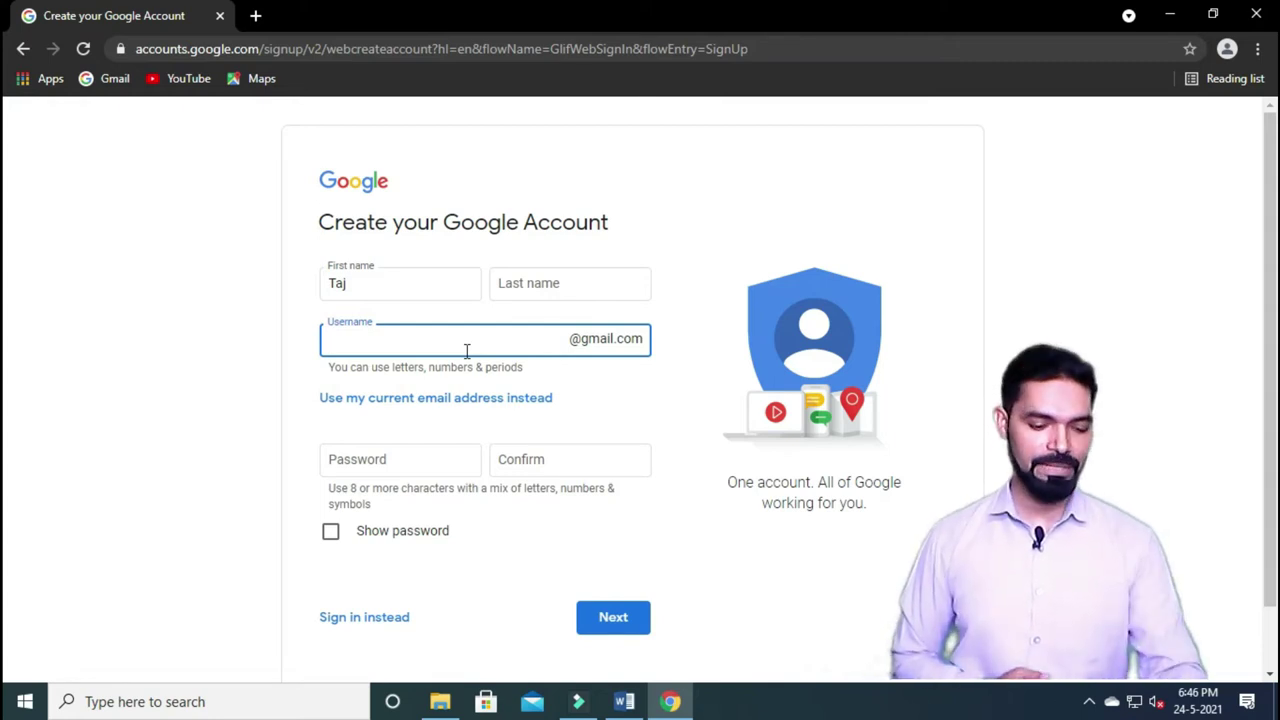
pyautogui.hotkey('shift', 'Tab')
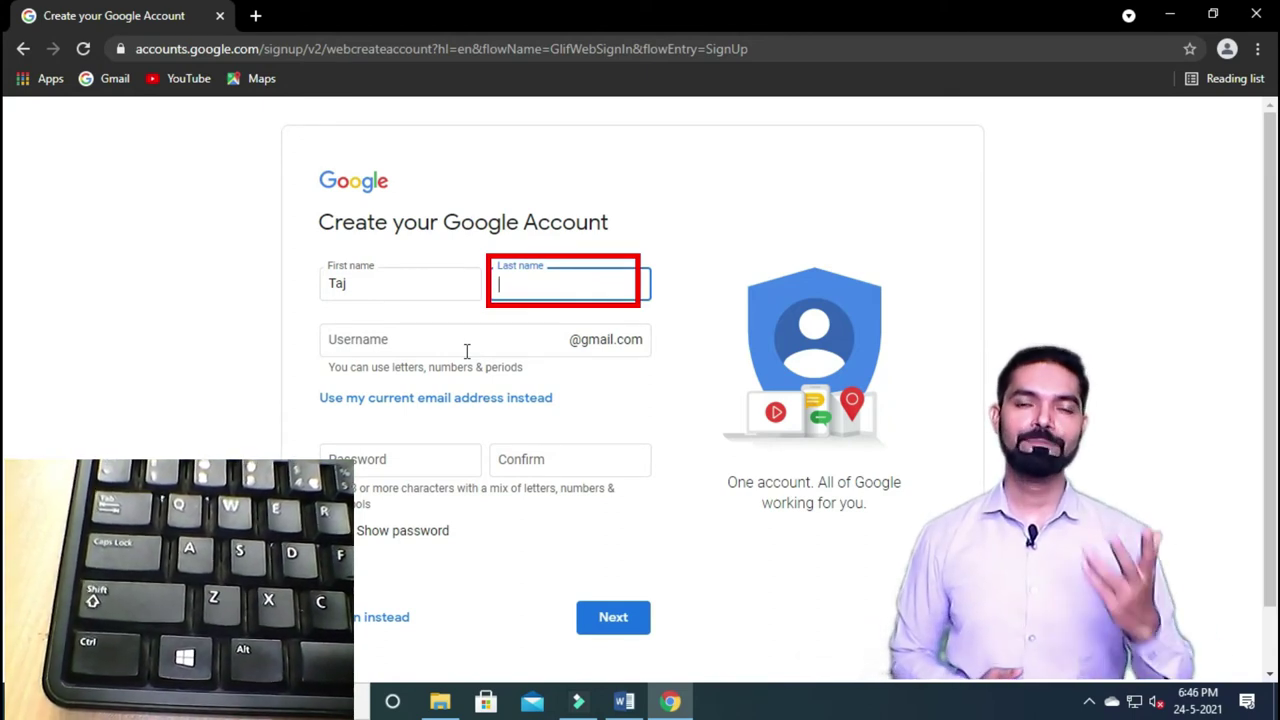
pyautogui.hotkey('shift', 'Tab')
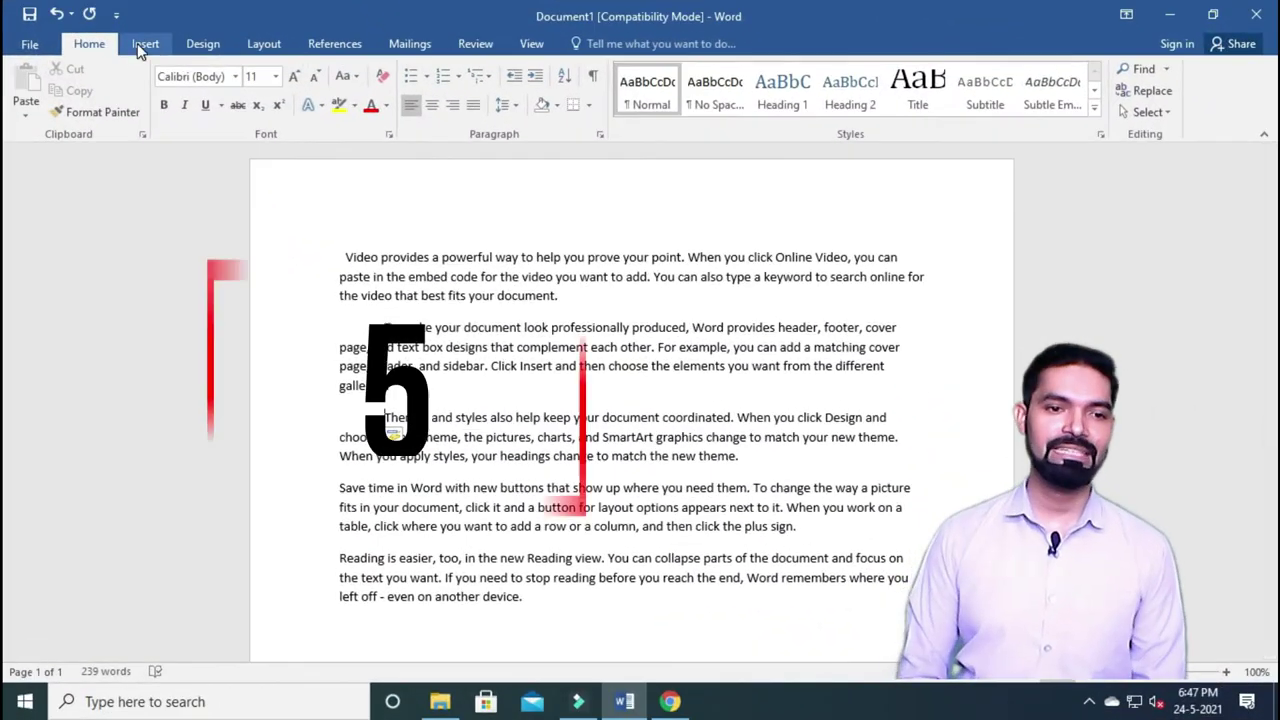
# - Insert a 4x2 table above the paragraph starting with "Themes and styles" in the Word document
pyautogui.click(162, 82)
pyautogui.click(125, 100)
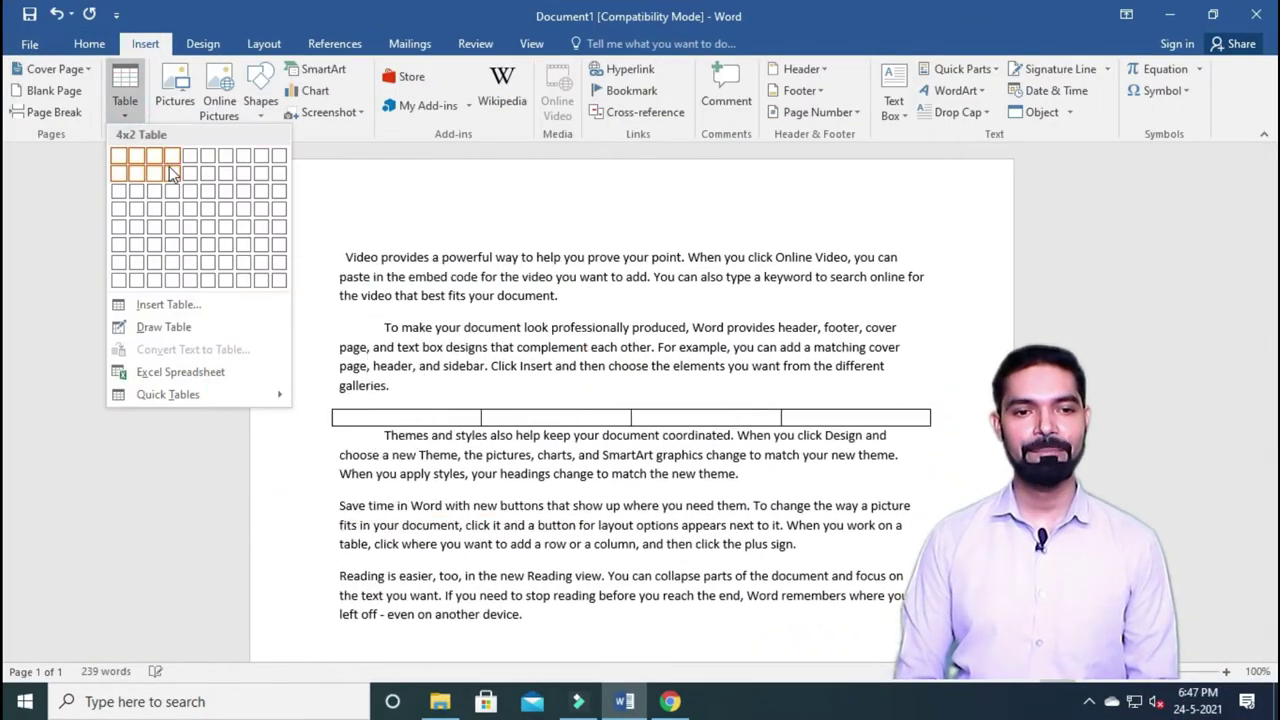
pyautogui.click(168, 174)
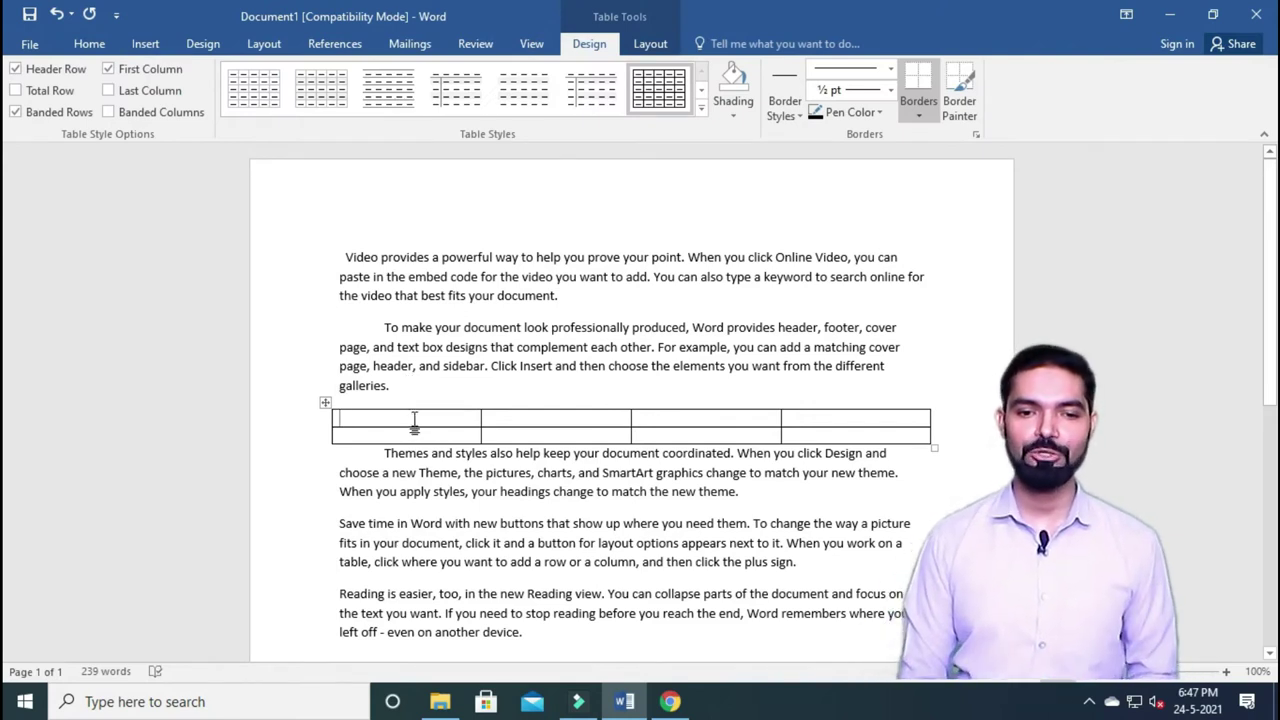
# - Move the text cursor forward from the first cell through the cells of the new table
pyautogui.moveTo(332, 447)
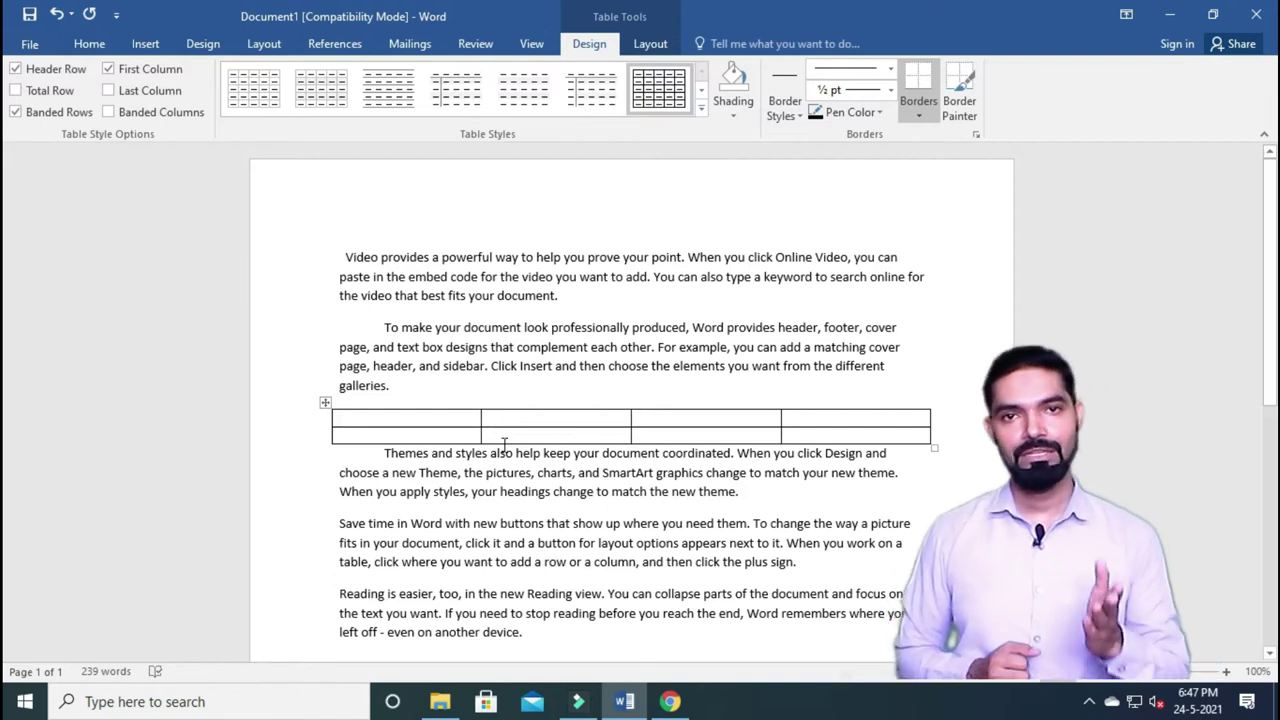
pyautogui.press('Tab')
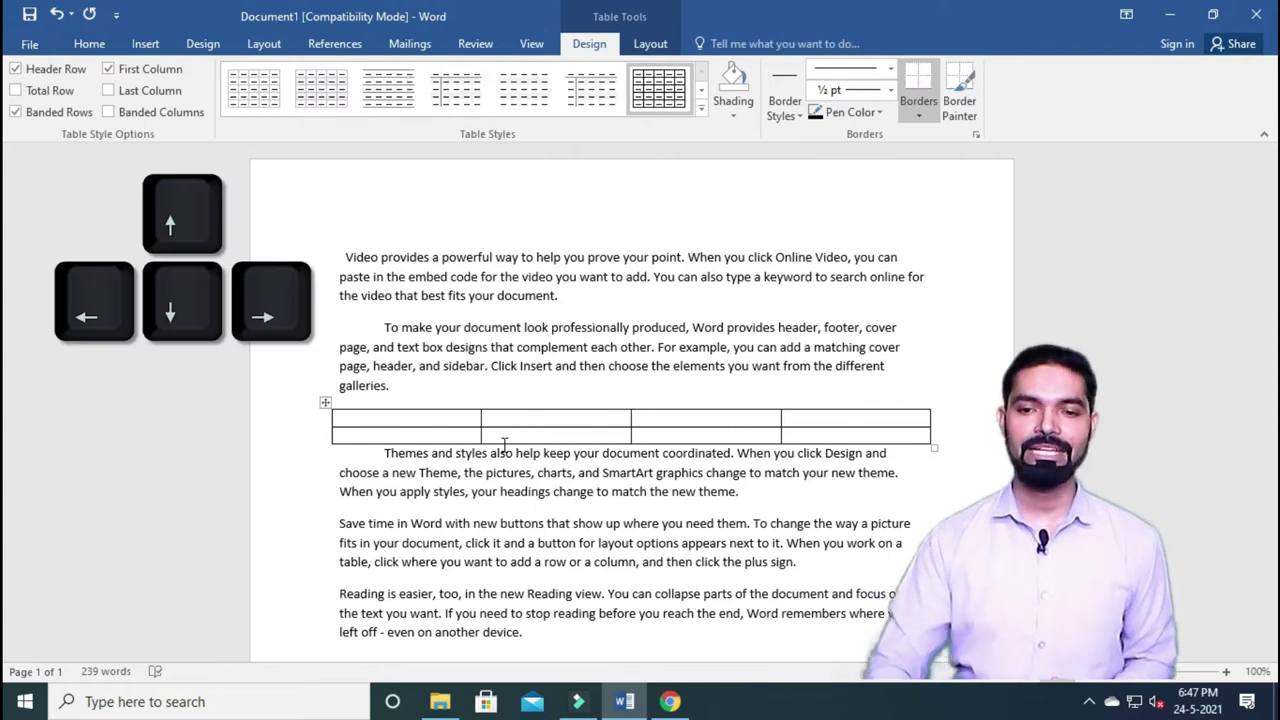
pyautogui.press('Right')
pyautogui.press('Right')
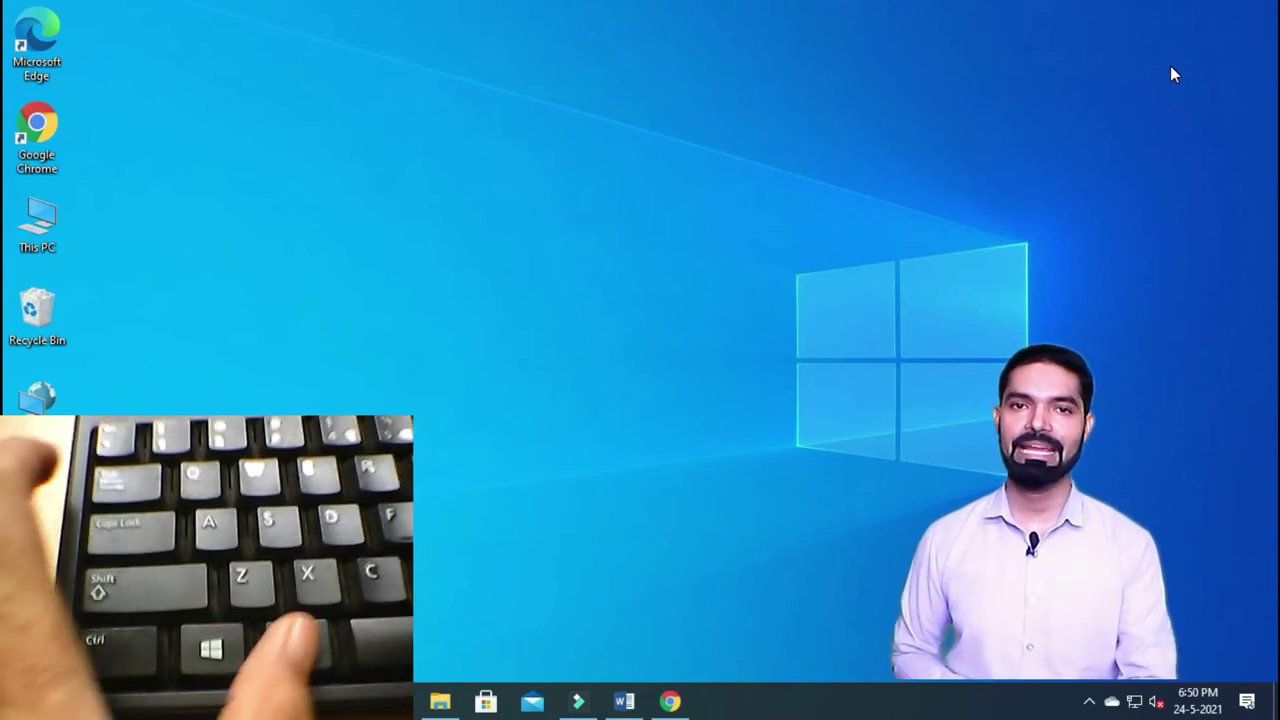
# - Switch from the desktop to the open This PC window, passing over the Word document and the Chrome window
pyautogui.hotkey('alt', 'Tab')
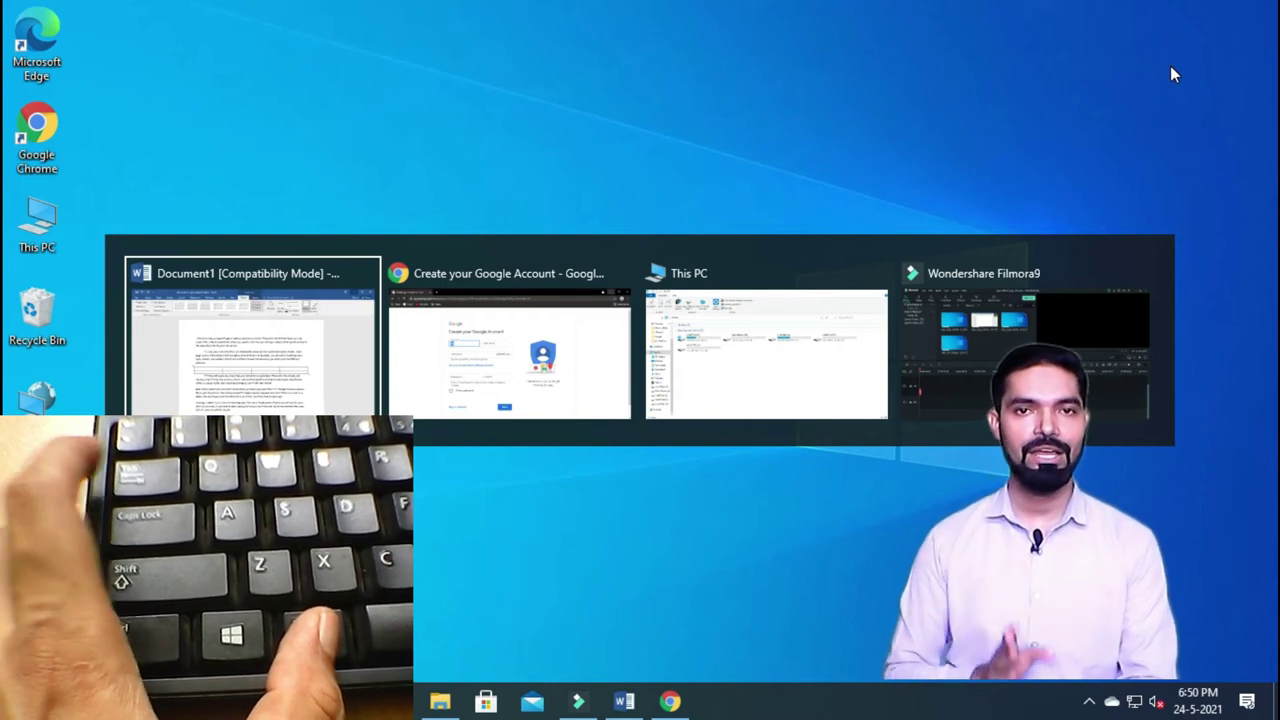
pyautogui.press('Tab')
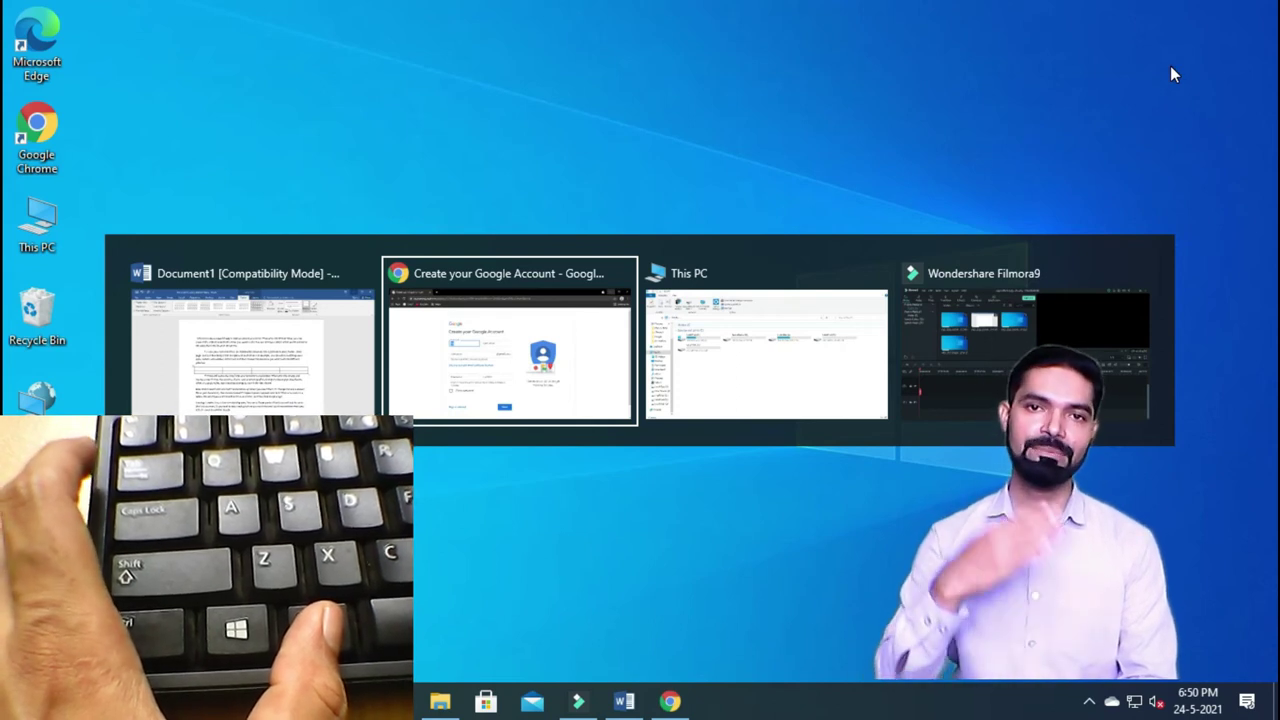
pyautogui.press('Tab')
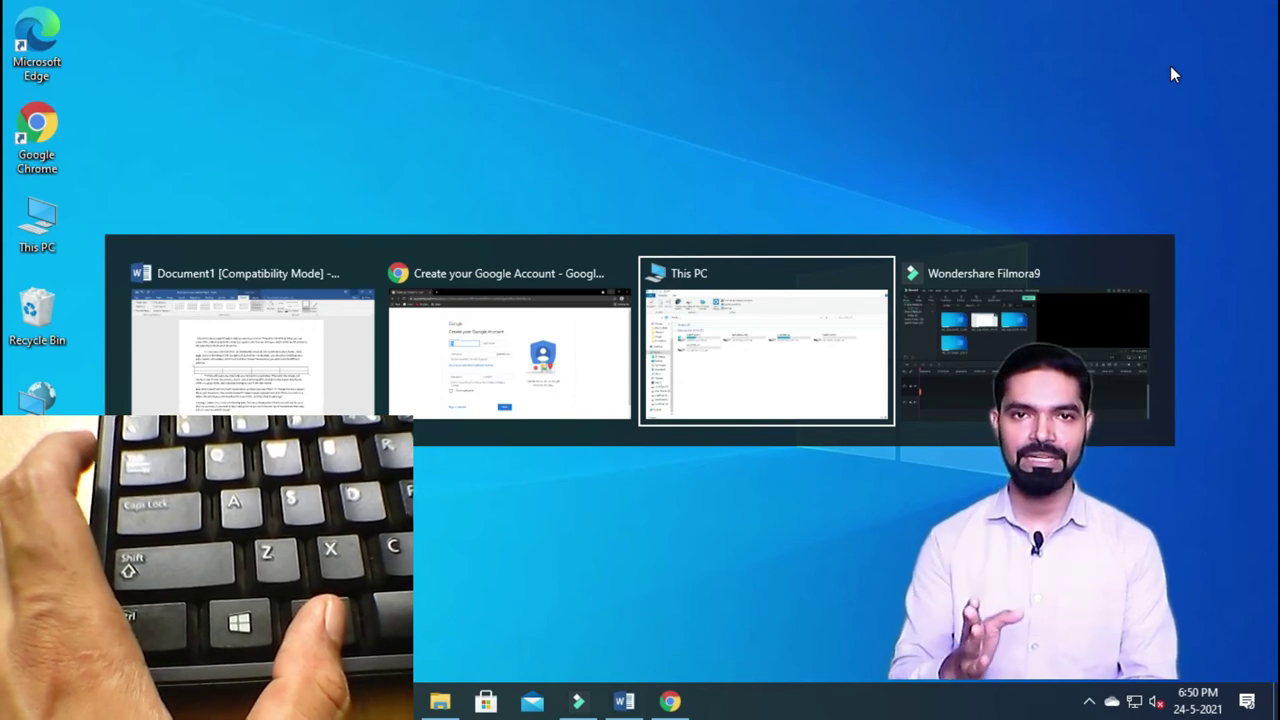
pyautogui.press('alt')
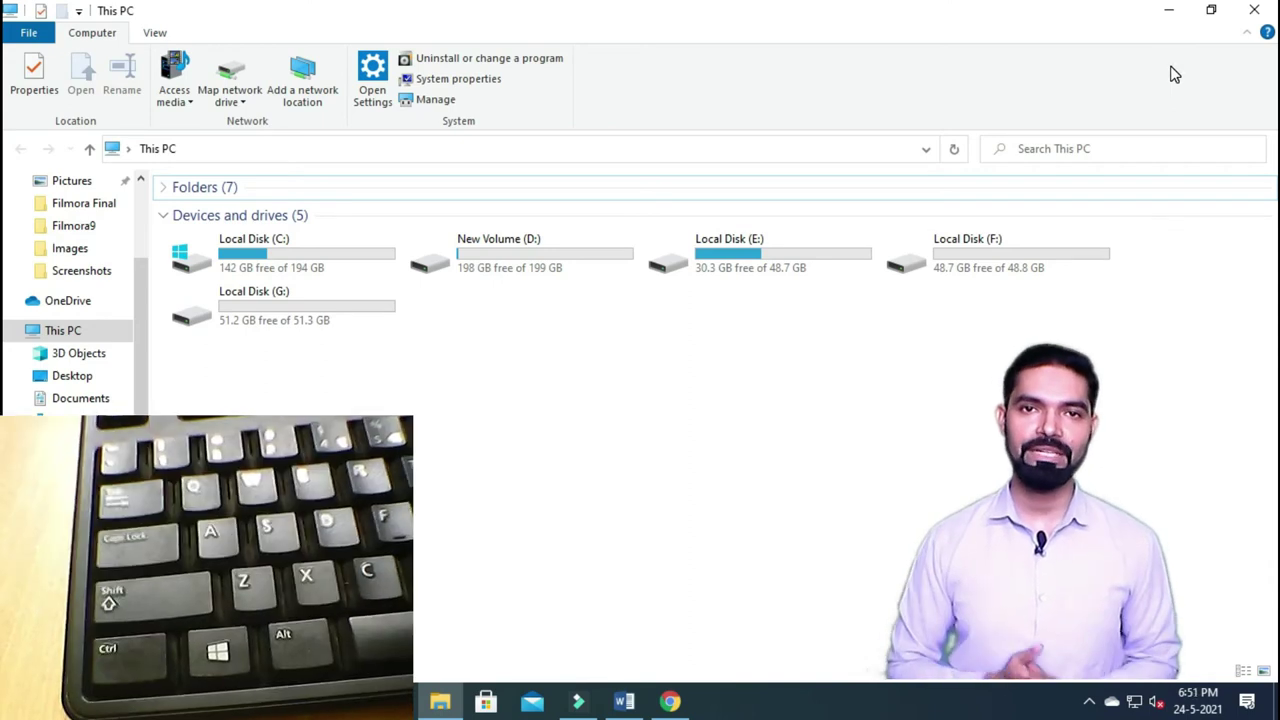
# - Cycle through the open windows and switch from This PC to the Create your Google Account window in Chrome
pyautogui.hotkey('alt', 'Tab')
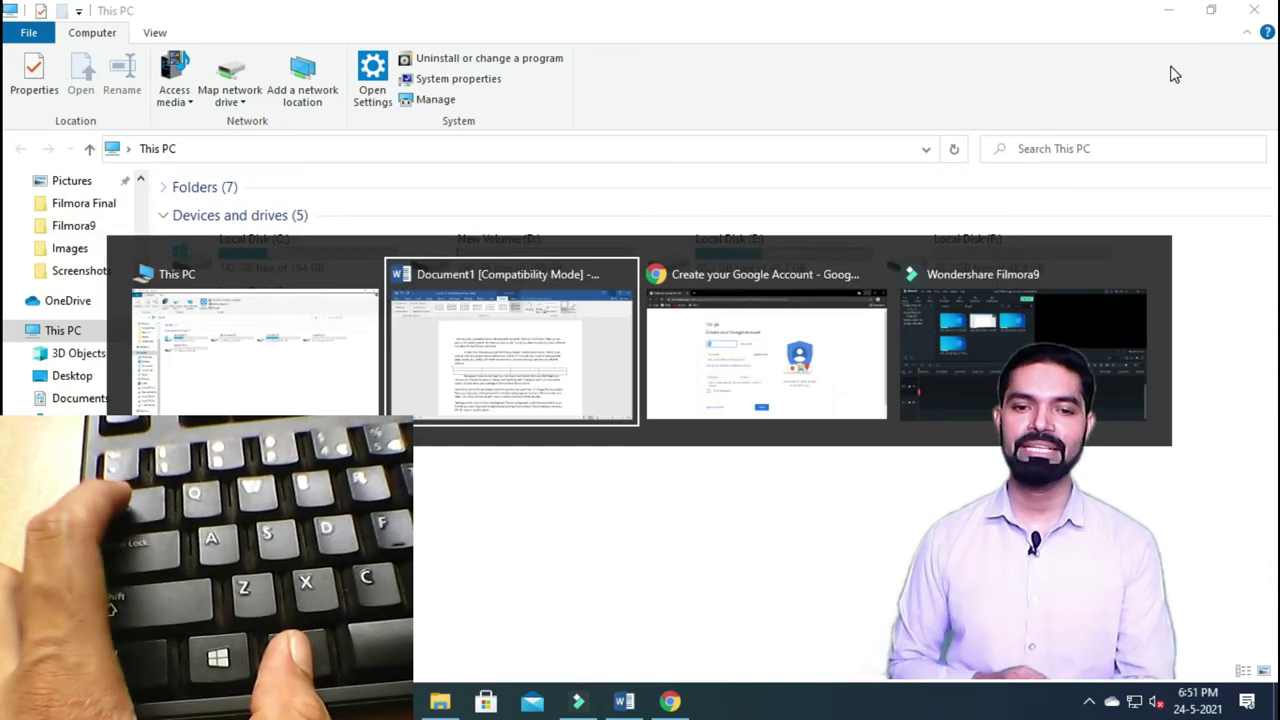
pyautogui.hotkey('alt', 'Tab')
pyautogui.hotkey('alt', 'Tab')
pyautogui.hotkey('alt', 'Tab')
pyautogui.hotkey('alt', 'Tab')
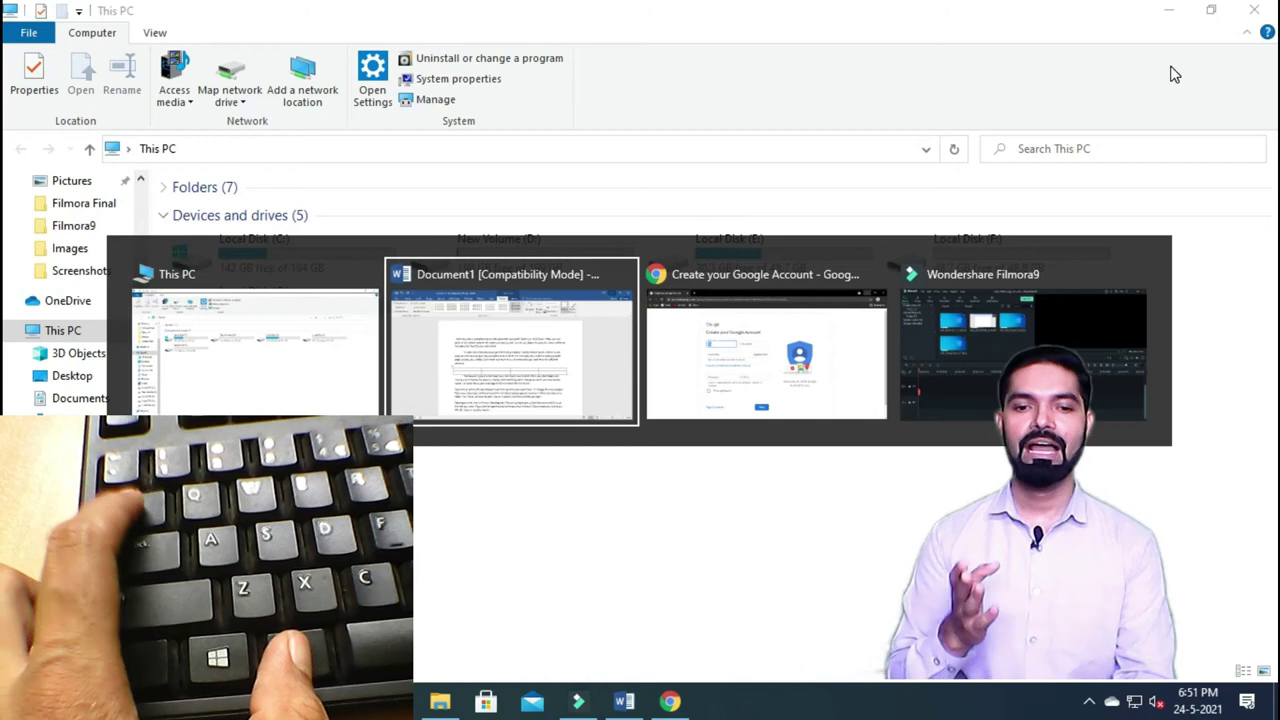
pyautogui.hotkey('alt', 'Tab')
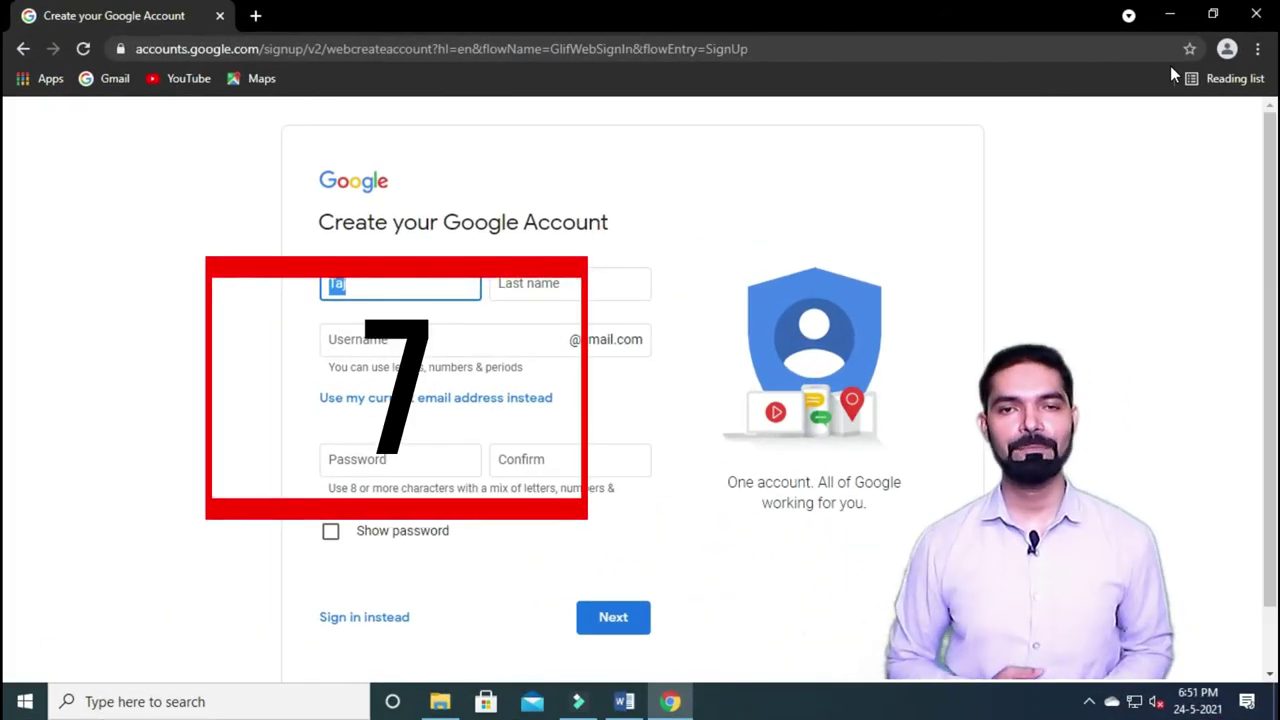
# - Move forward and backward between This PC and the Word document in the window switcher, and switch to This PC
pyautogui.hotkey('alt', 'Tab')
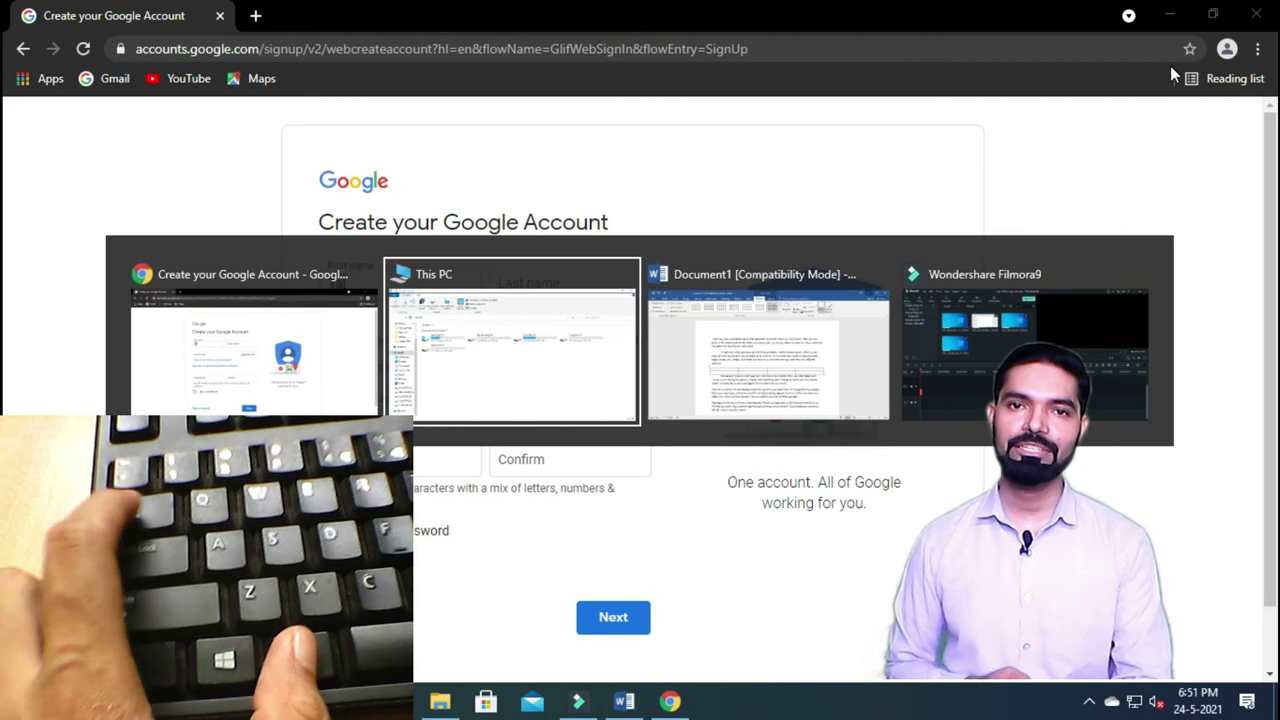
pyautogui.hotkey('alt', 'Tab')
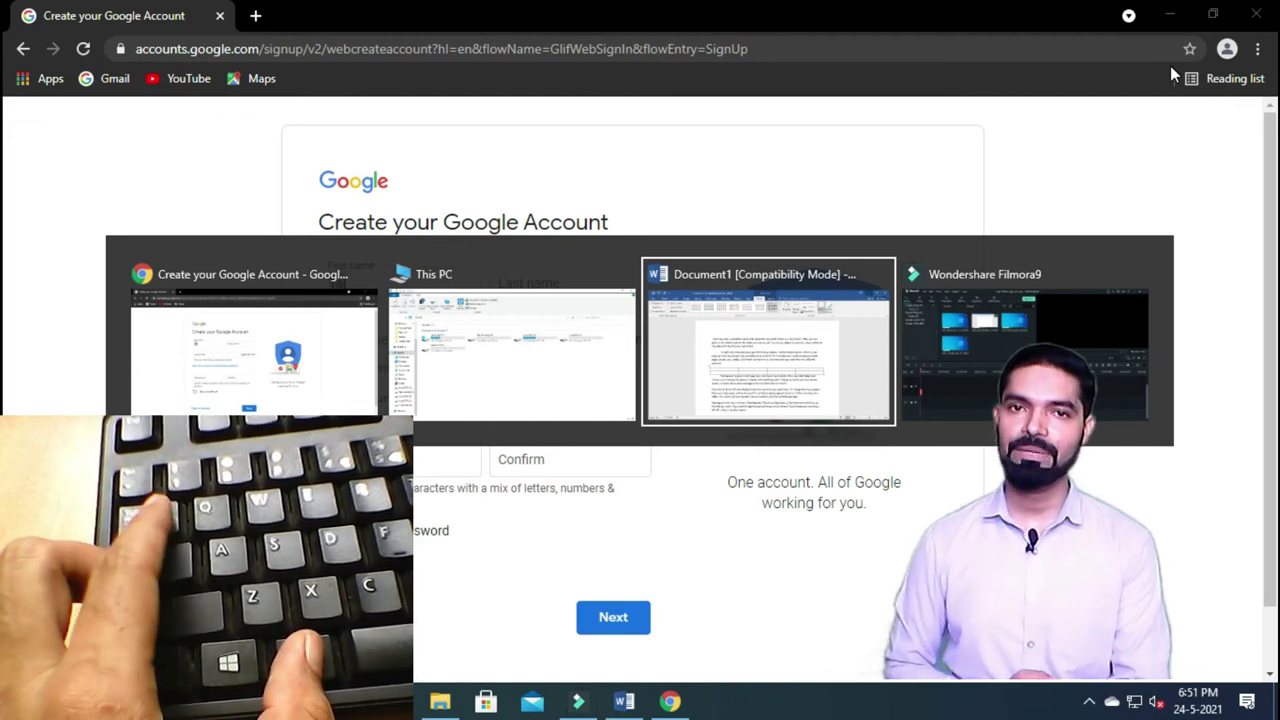
pyautogui.hotkey('alt', 'shift', 'Tab')
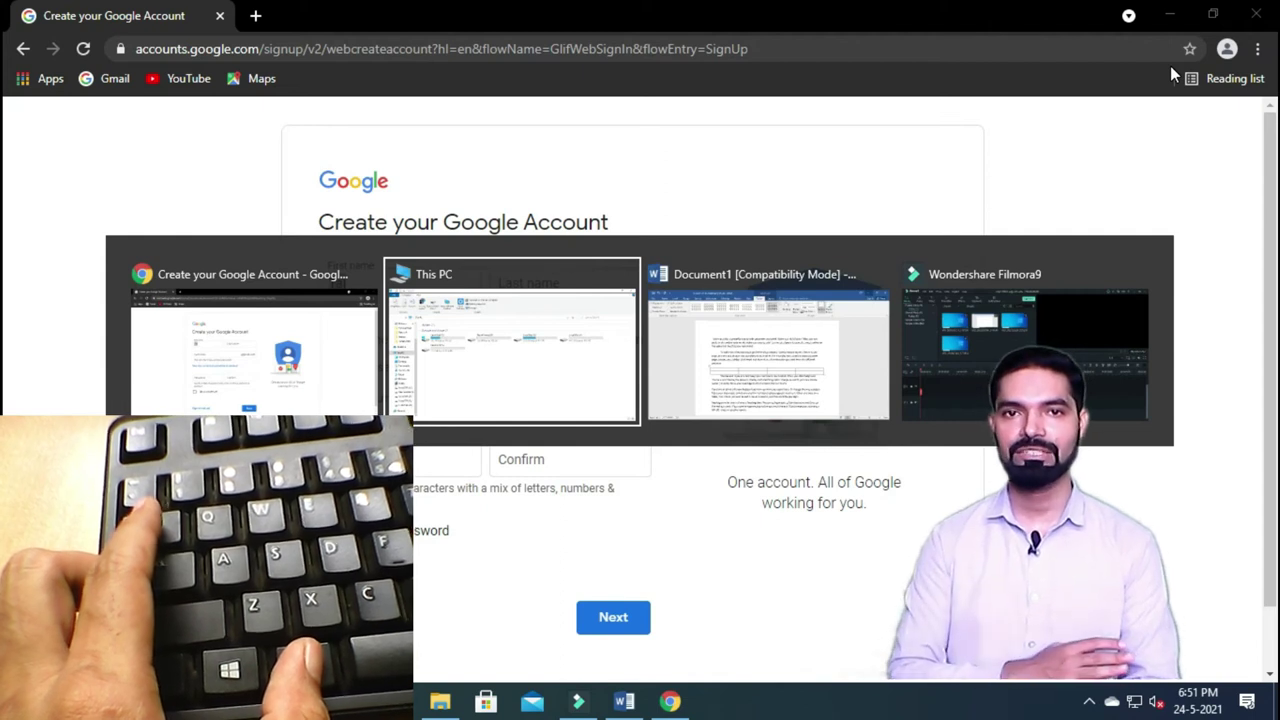
pyautogui.hotkey('alt', 'Tab')
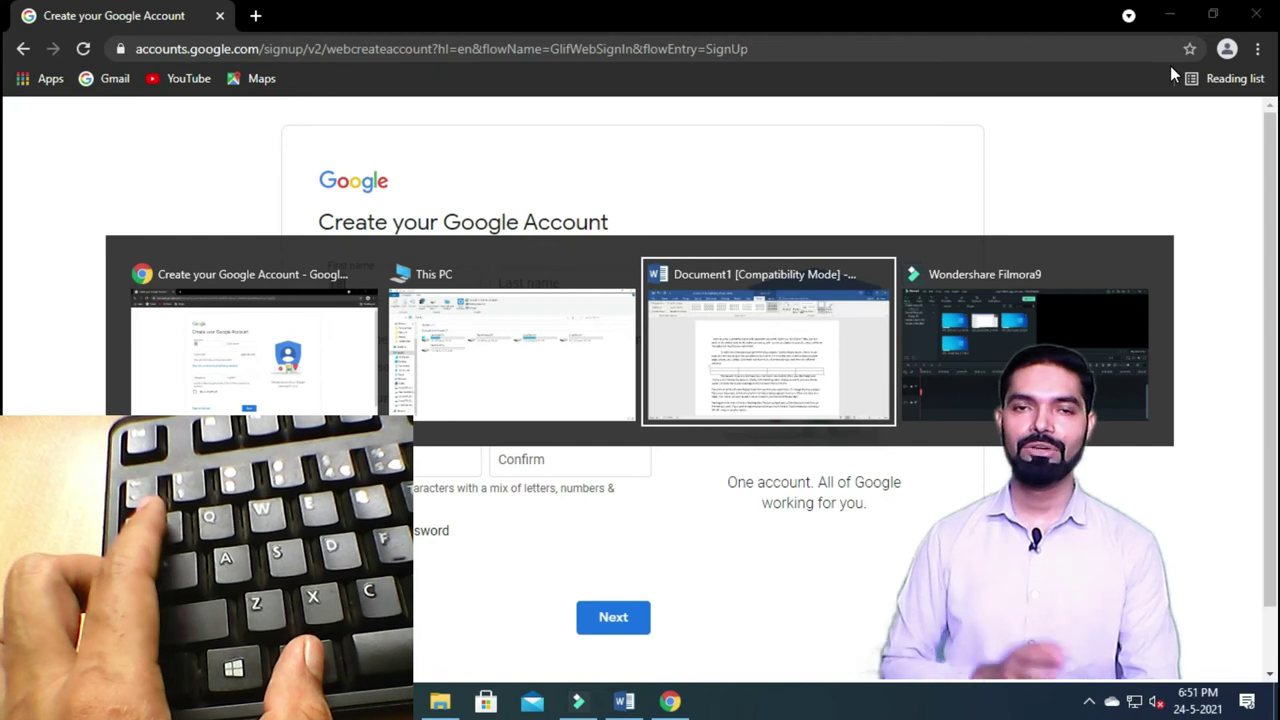
pyautogui.hotkey('alt', 'shift', 'Tab')
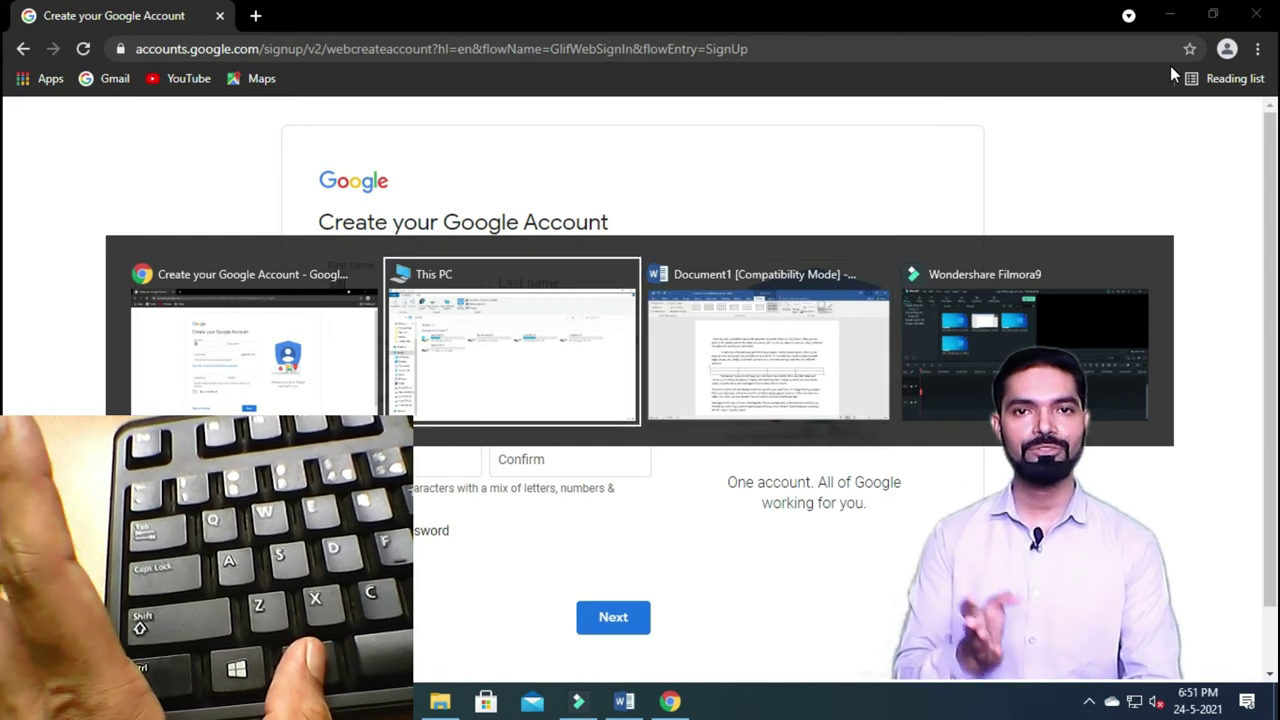
pyautogui.press('alt')
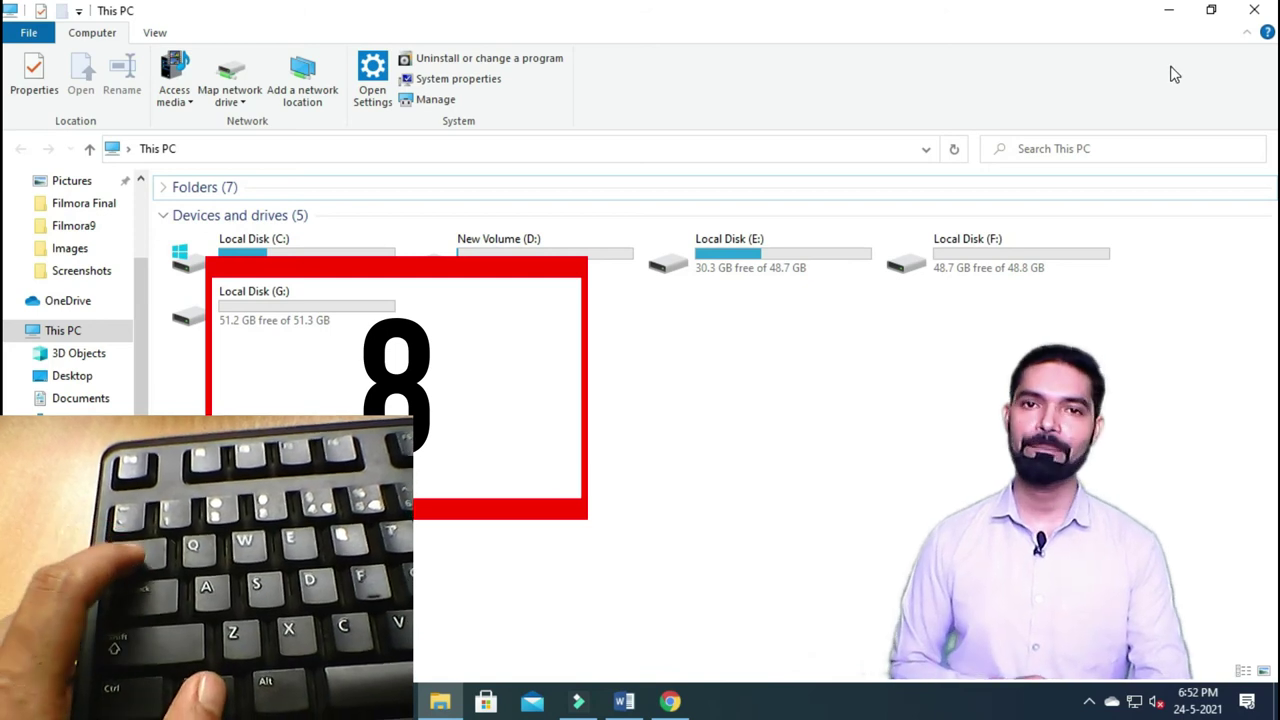
# - Open Task View and look through the timeline of earlier activities down to May 11 and back up
pyautogui.press('super+Tab')
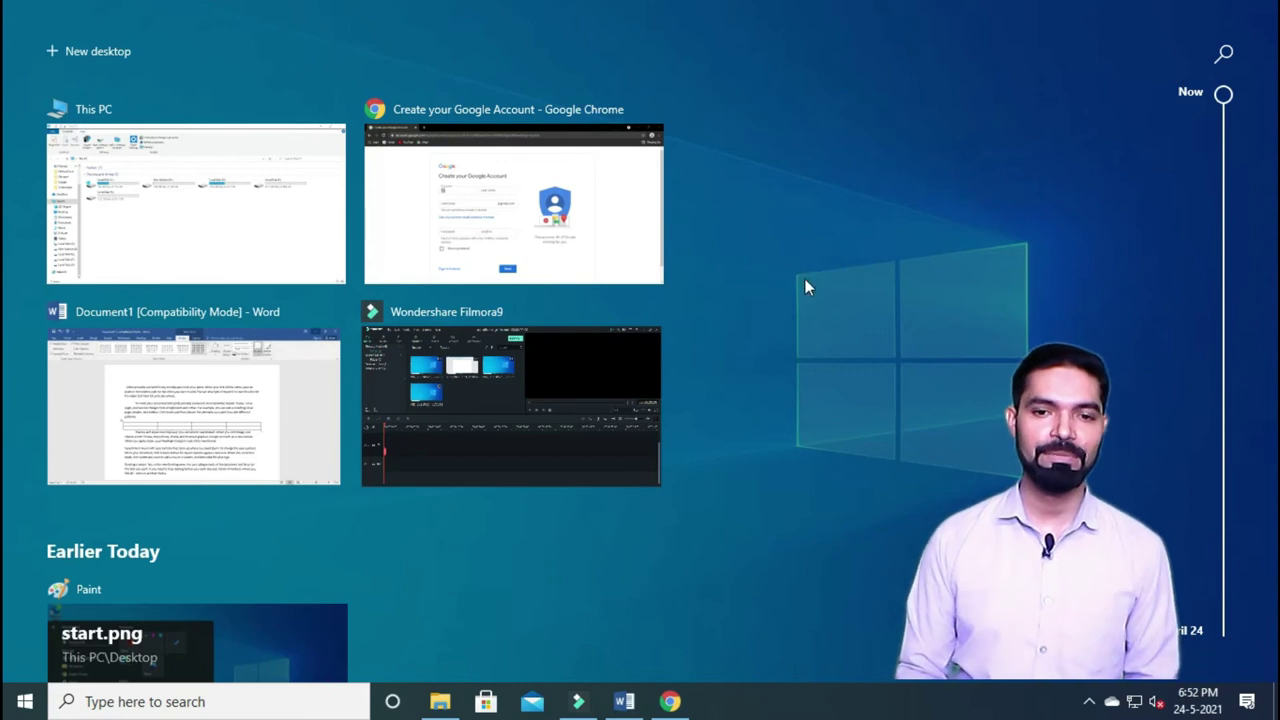
pyautogui.scroll(-2, 90, 418)
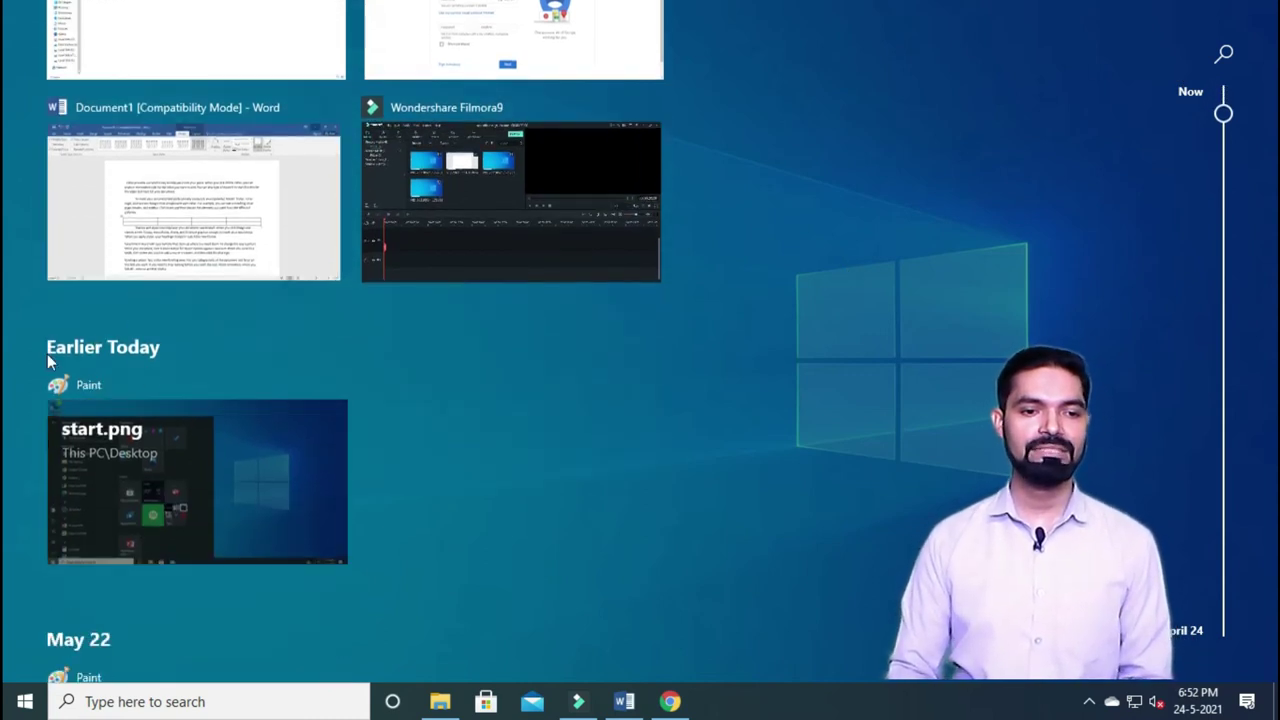
pyautogui.scroll(-3, 226, 372)
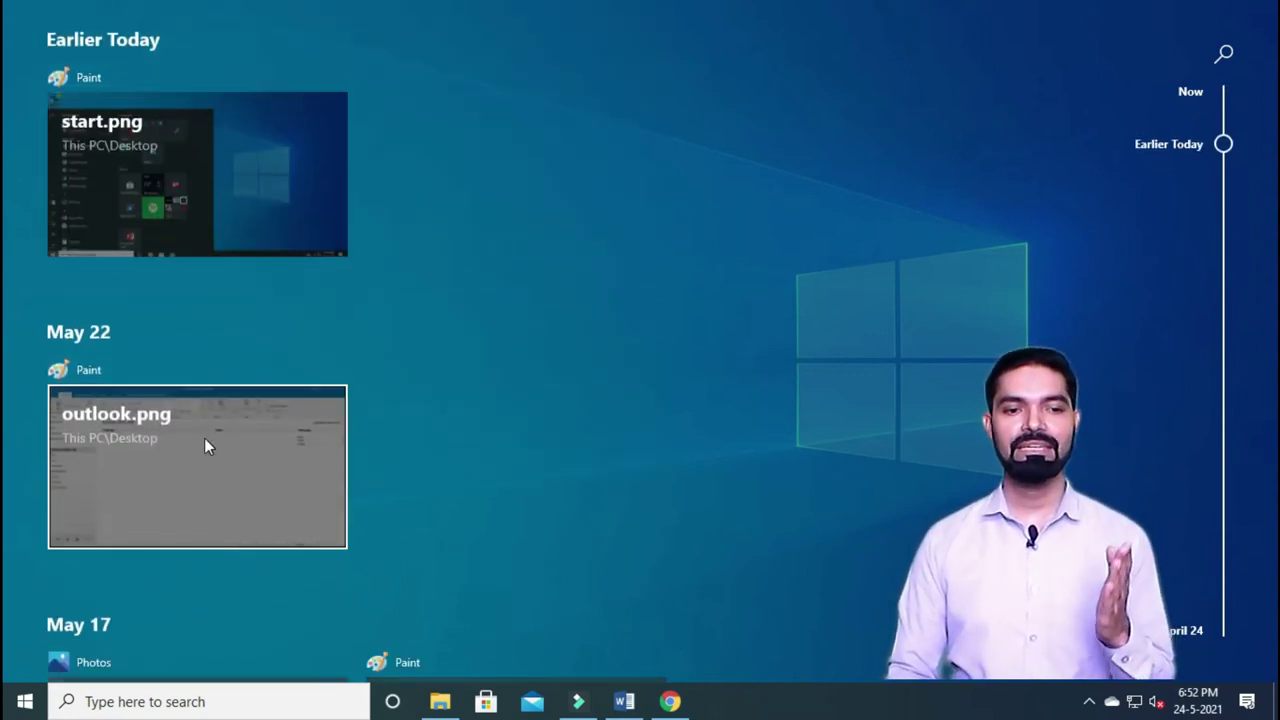
pyautogui.scroll(-5, 204, 438)
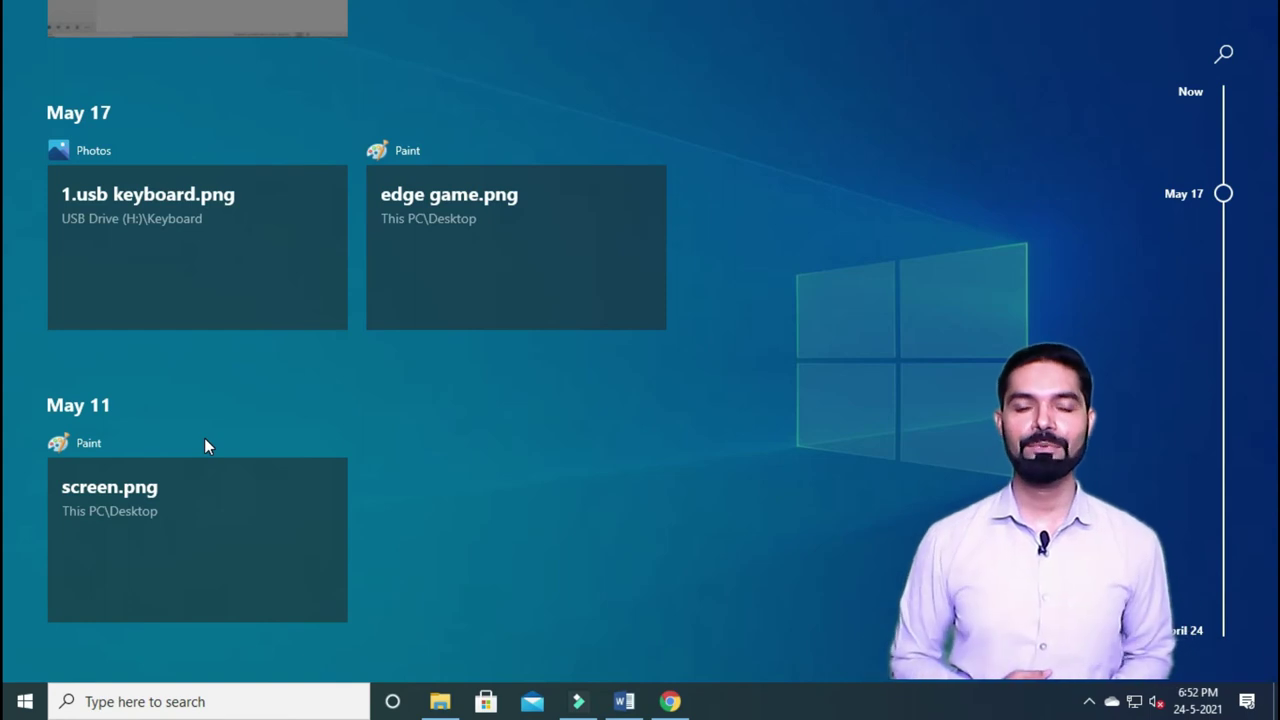
pyautogui.scroll(5, 204, 445)
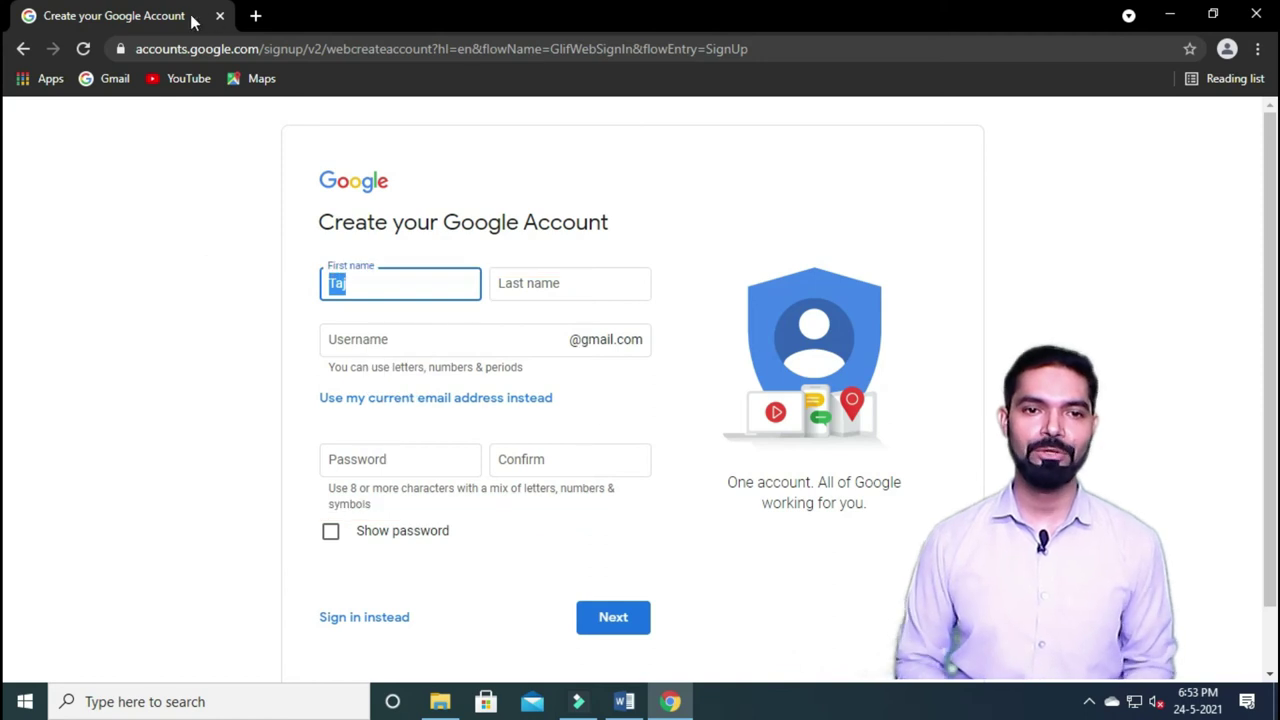
# - Open Amazon.in and Flipkart in two new browser tabs from the new tab page shortcuts
pyautogui.click(255, 15)
pyautogui.click(437, 478)
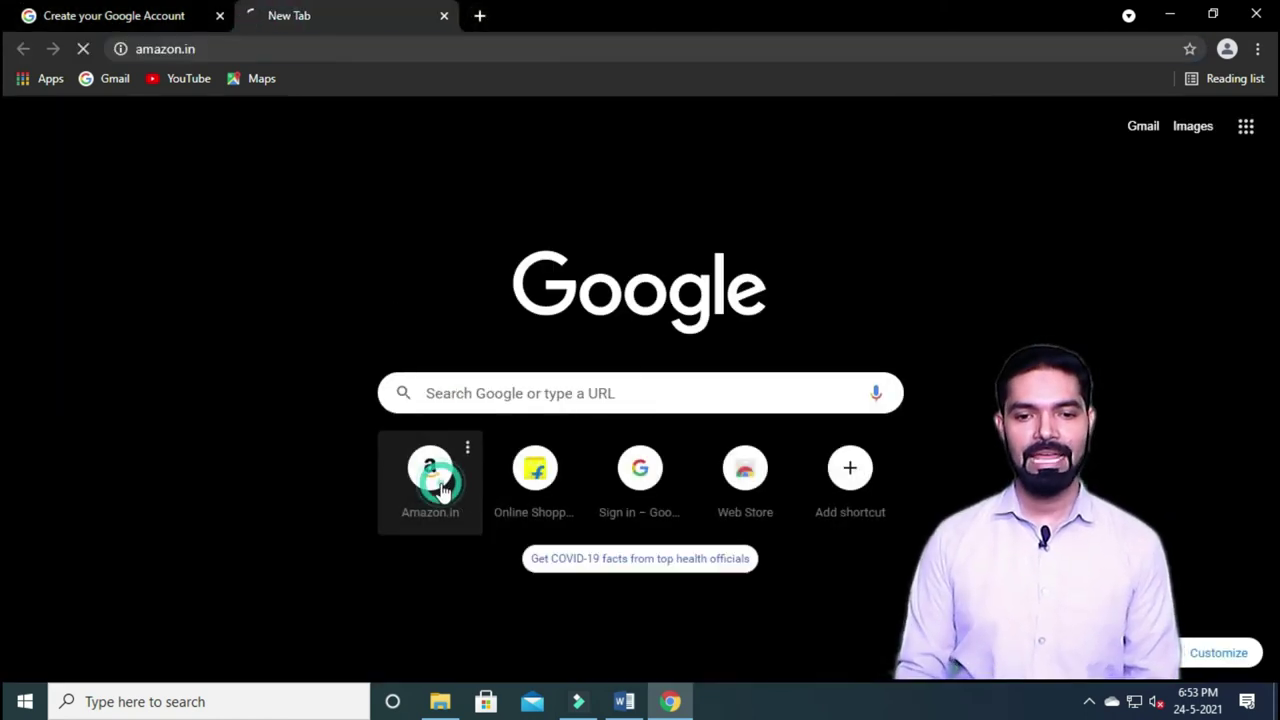
pyautogui.click(480, 16)
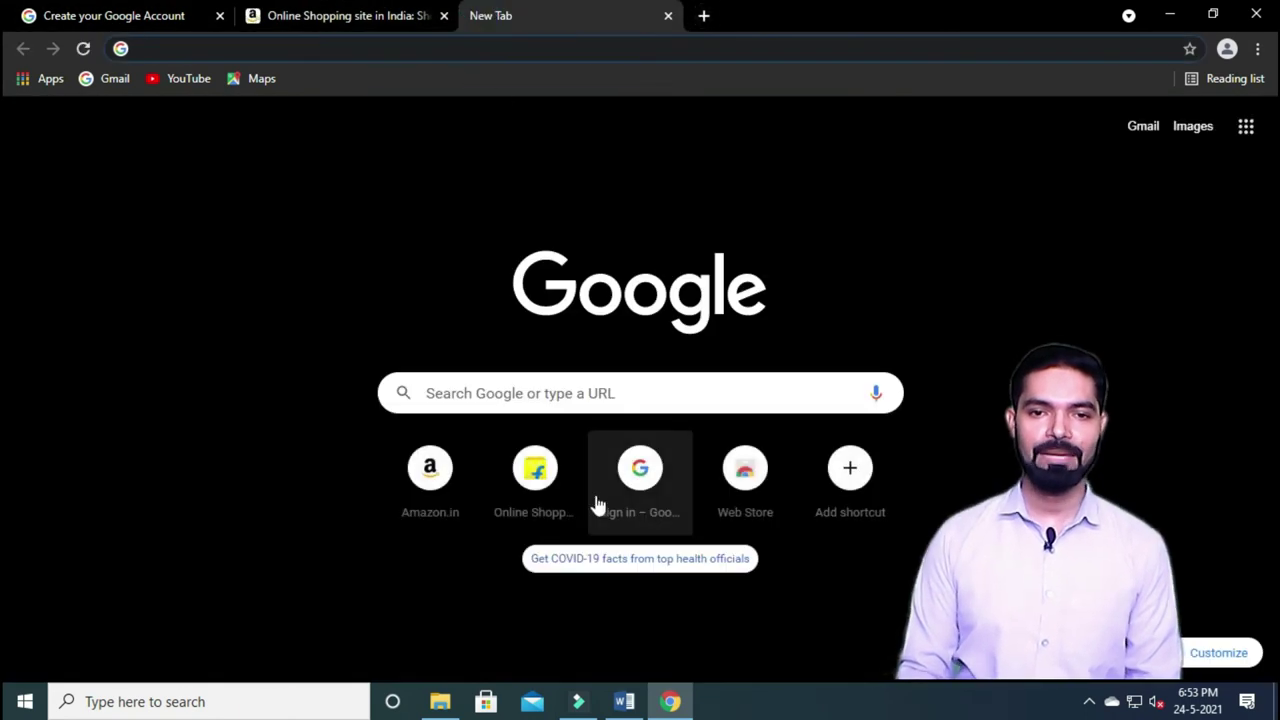
pyautogui.click(550, 472)
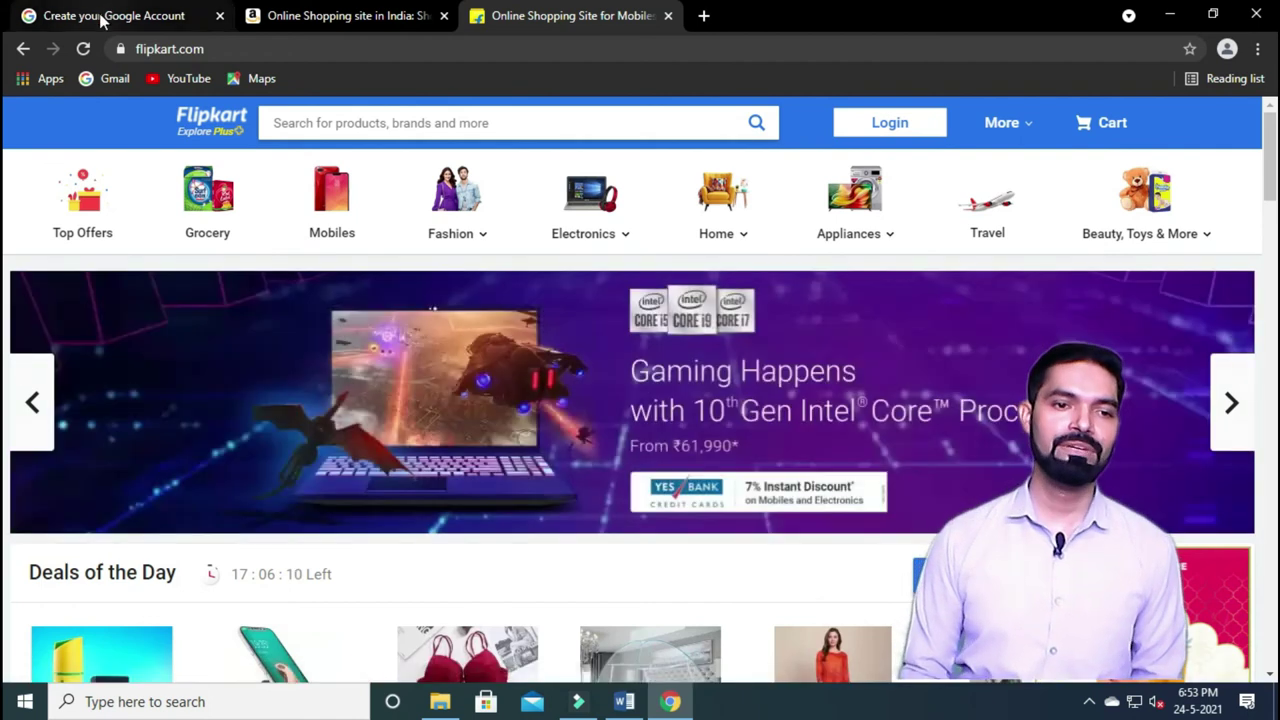
# - Return to the Create your Google Account tab and cycle forward through the Amazon tab to the Flipkart tab
pyautogui.click(100, 18)
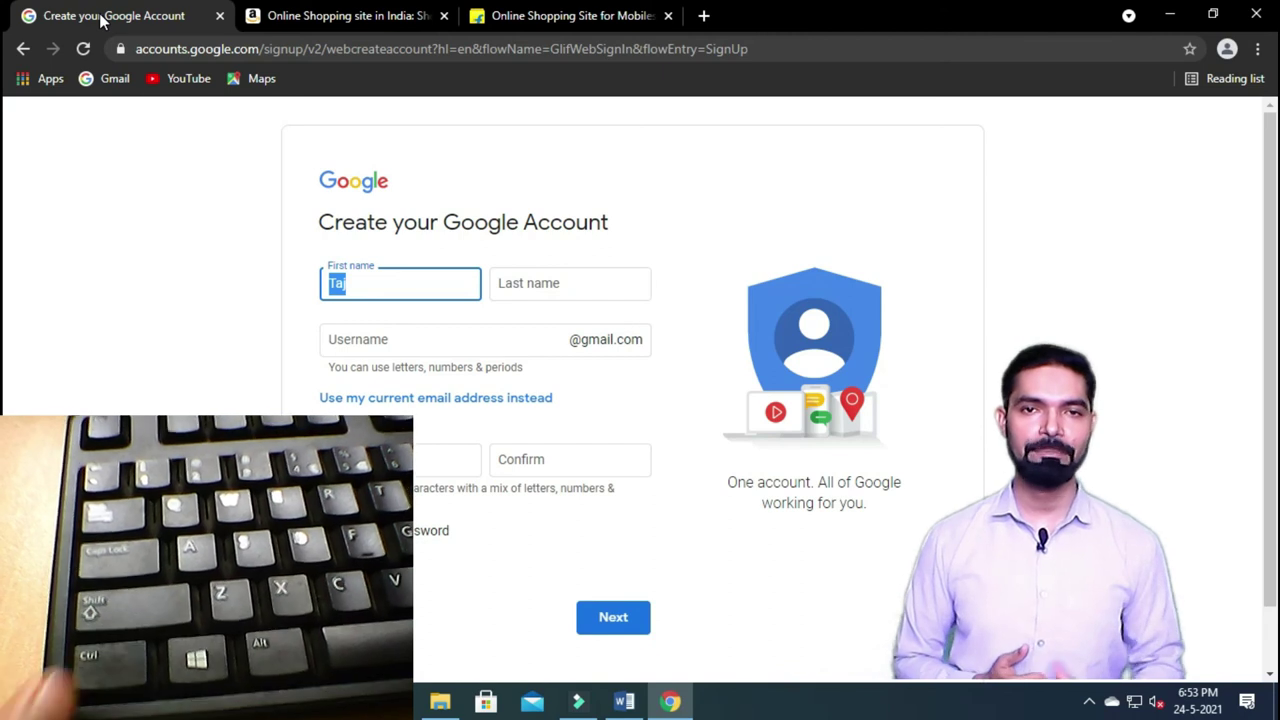
pyautogui.hotkey('ctrl', 'Tab')
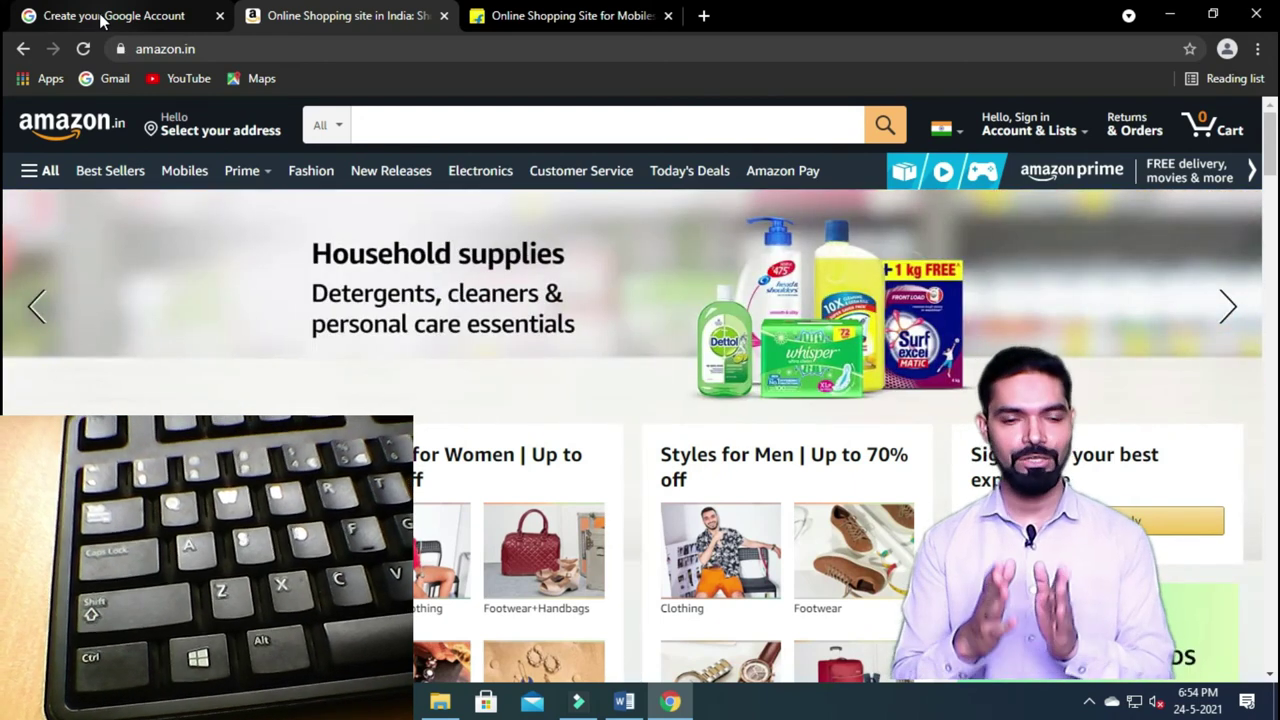
pyautogui.hotkey('ctrl', 'Tab')
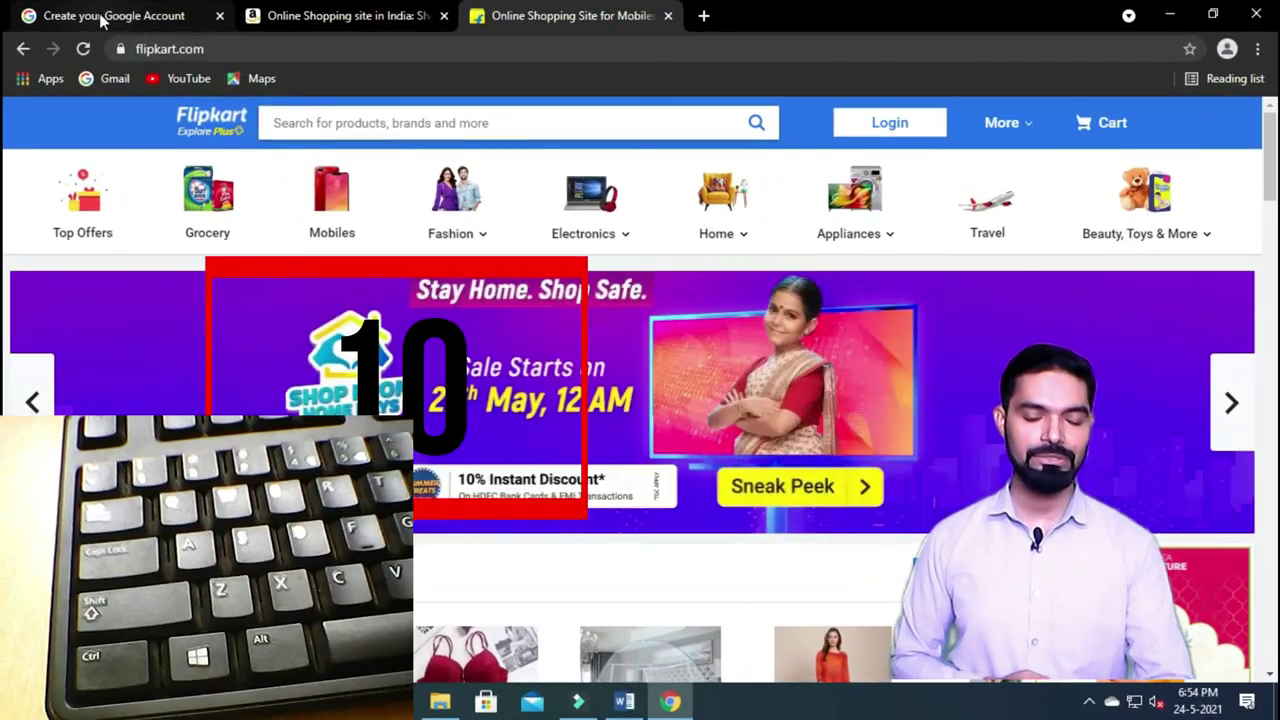
# - Cycle backward from the Flipkart tab through Amazon to the Google Account tab, and move forward to the Amazon tab
pyautogui.hotkey('ctrl', 'shift', 'Tab')
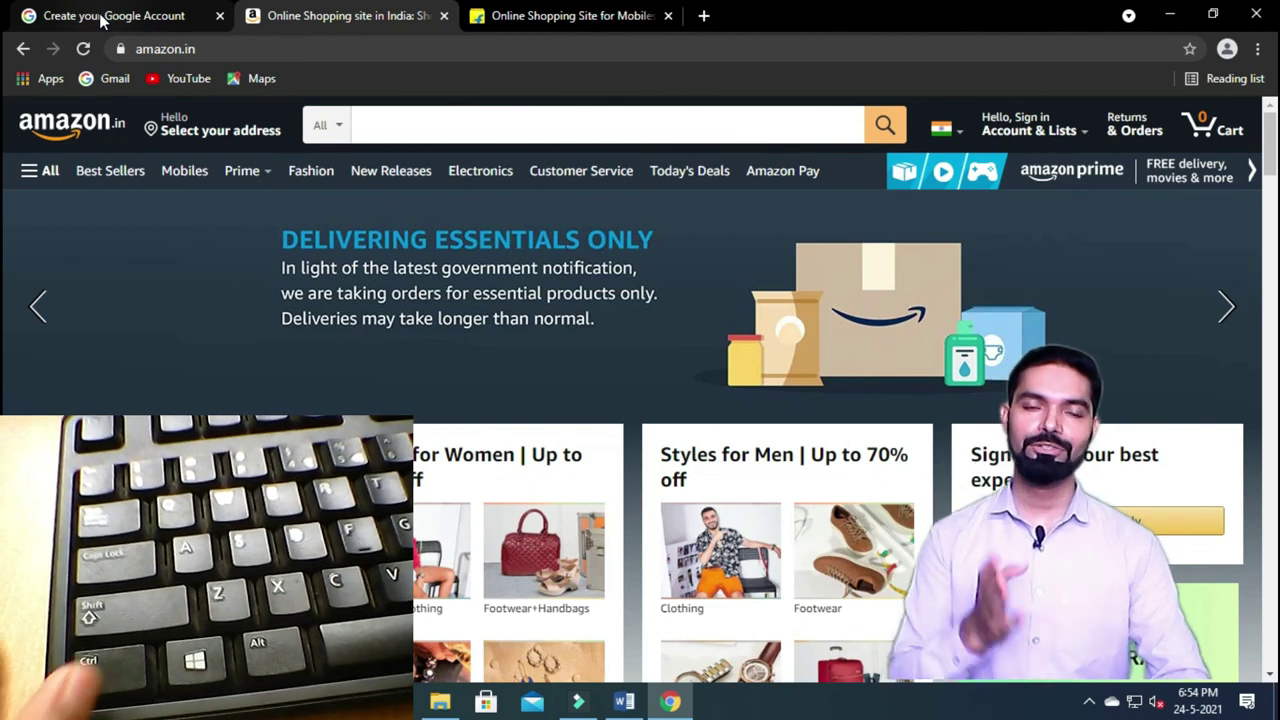
pyautogui.hotkey('ctrl', 'shift', 'Tab')
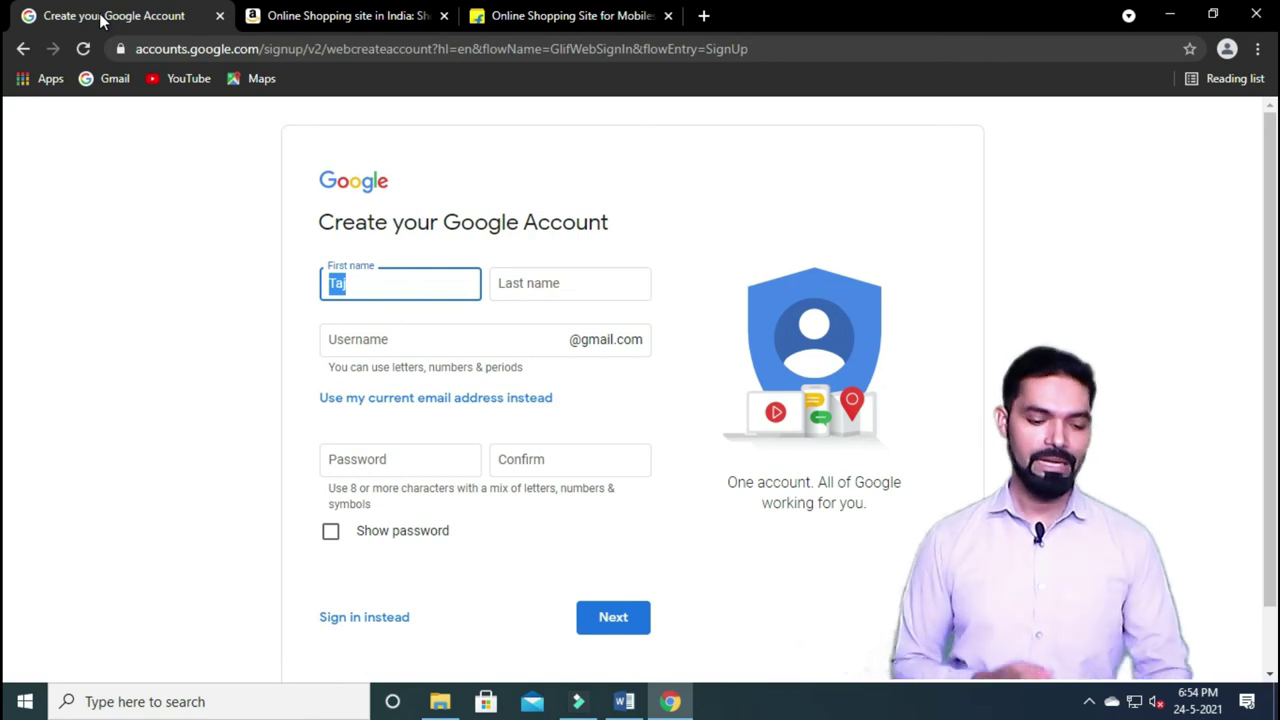
pyautogui.hotkey('ctrl', 'Tab')
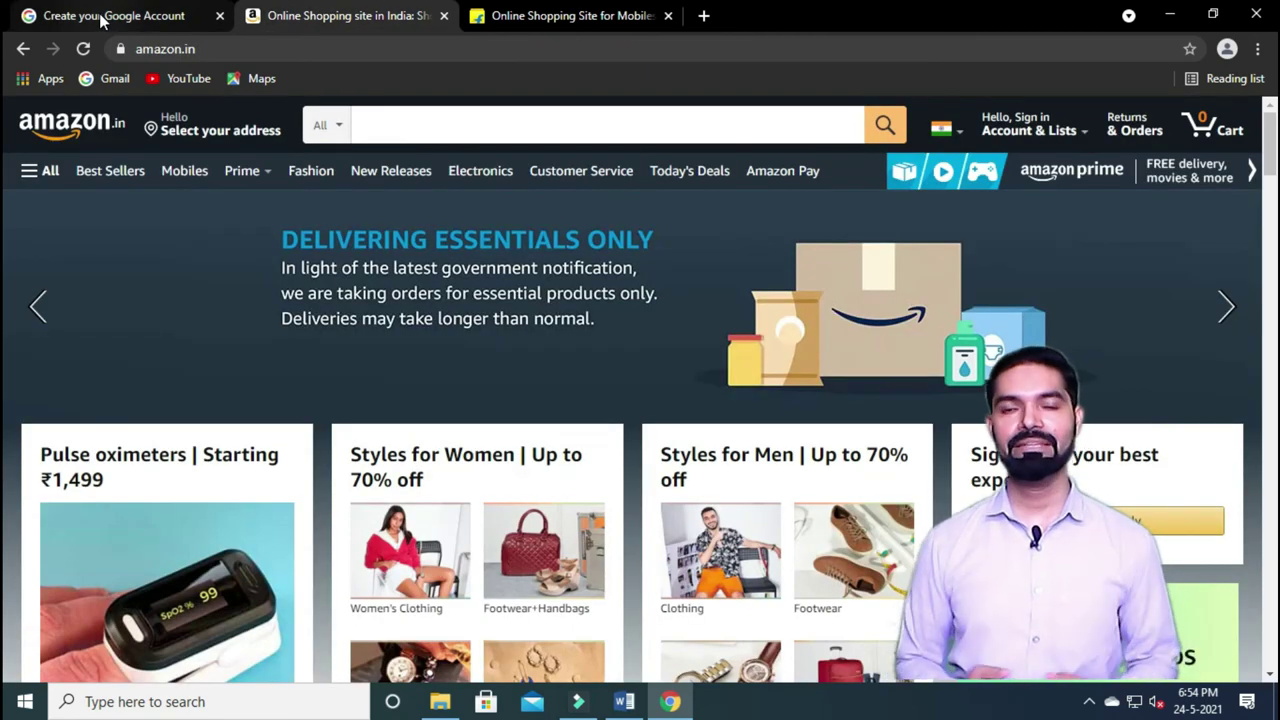